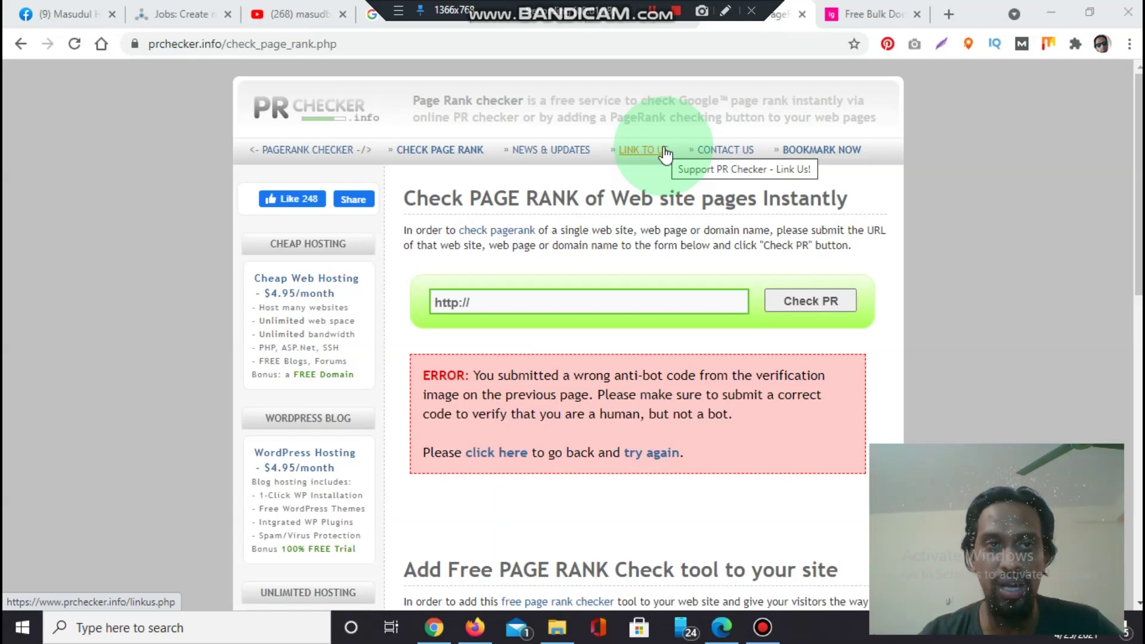
left_click(639, 28)
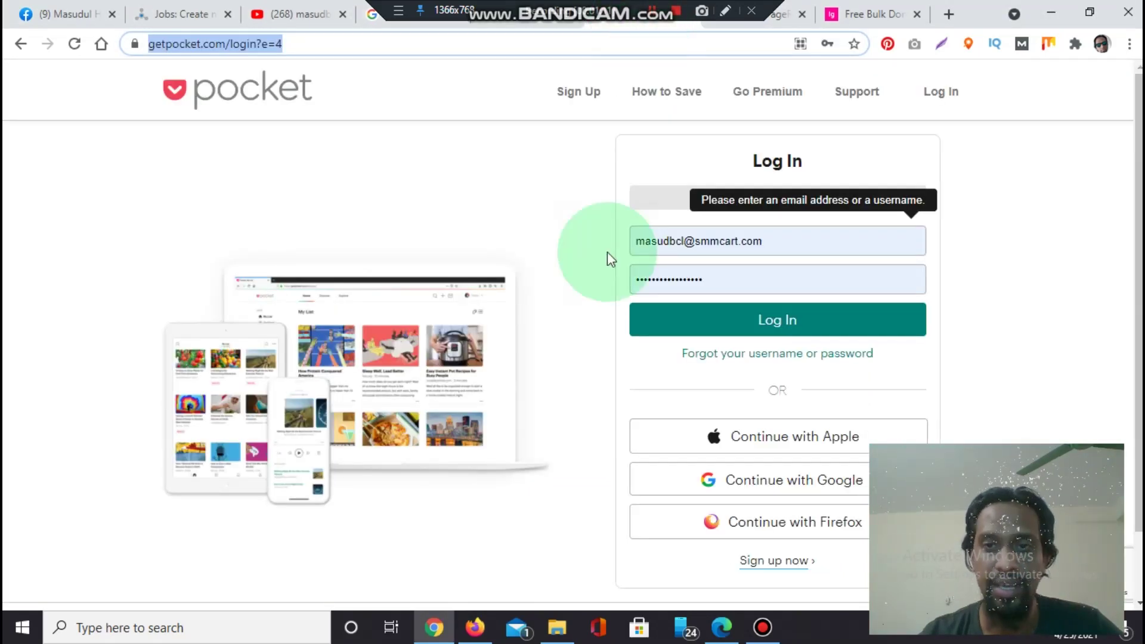
left_click(237, 46)
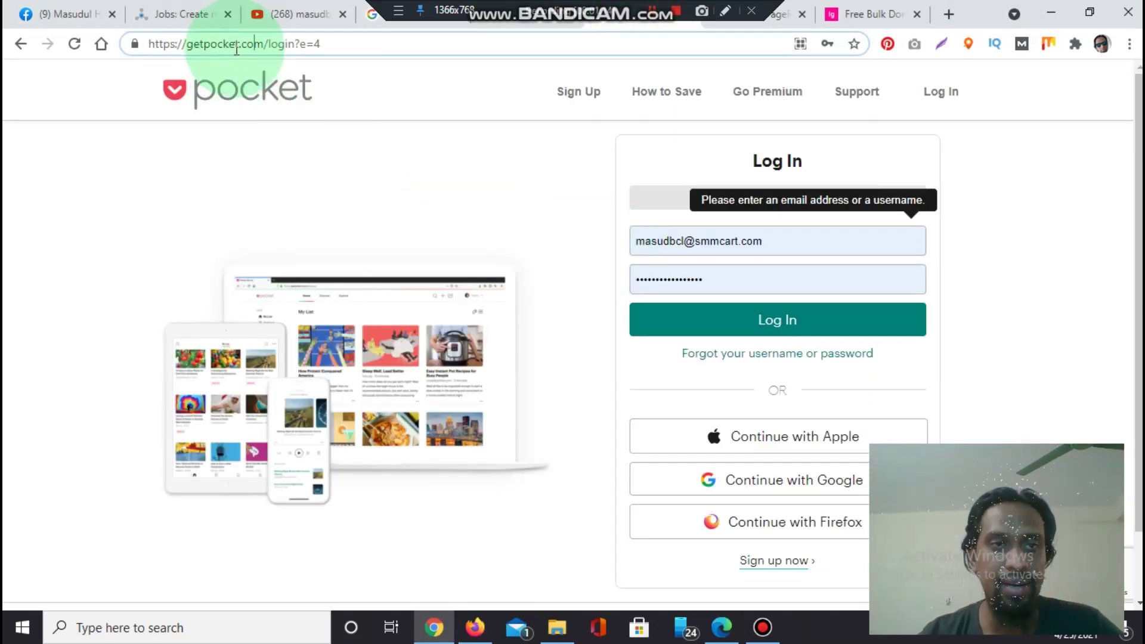
triple_click(236, 48)
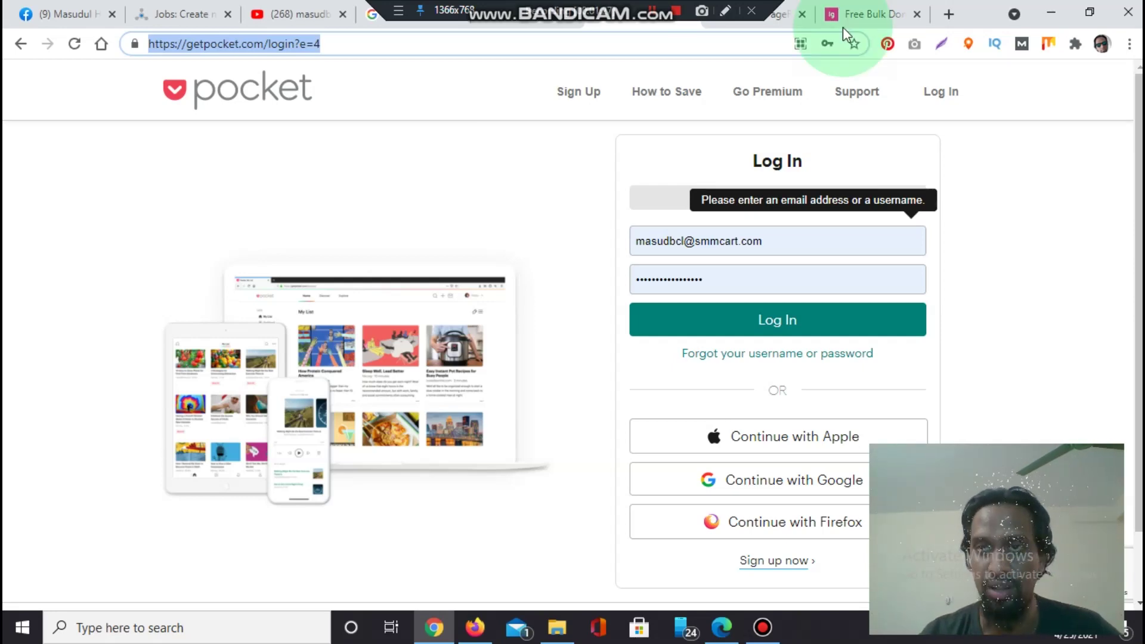
- Scroll the Bulk DA Checker page down to the Bulk Authority Checker's URLs box
left_click(868, 13)
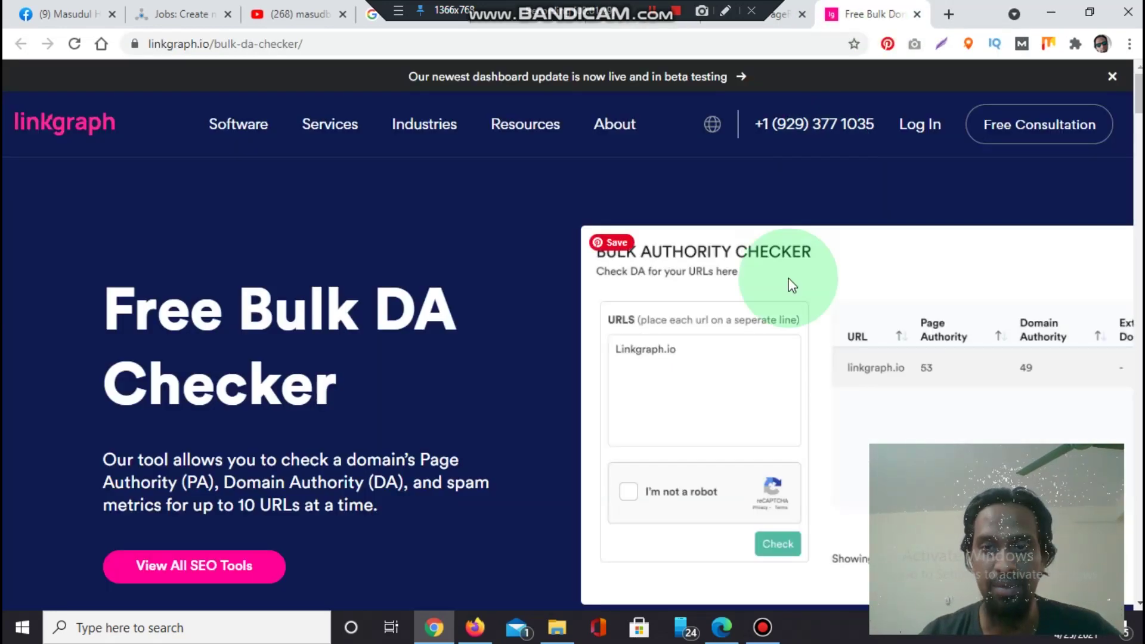
scroll(567, 334, "down", 8)
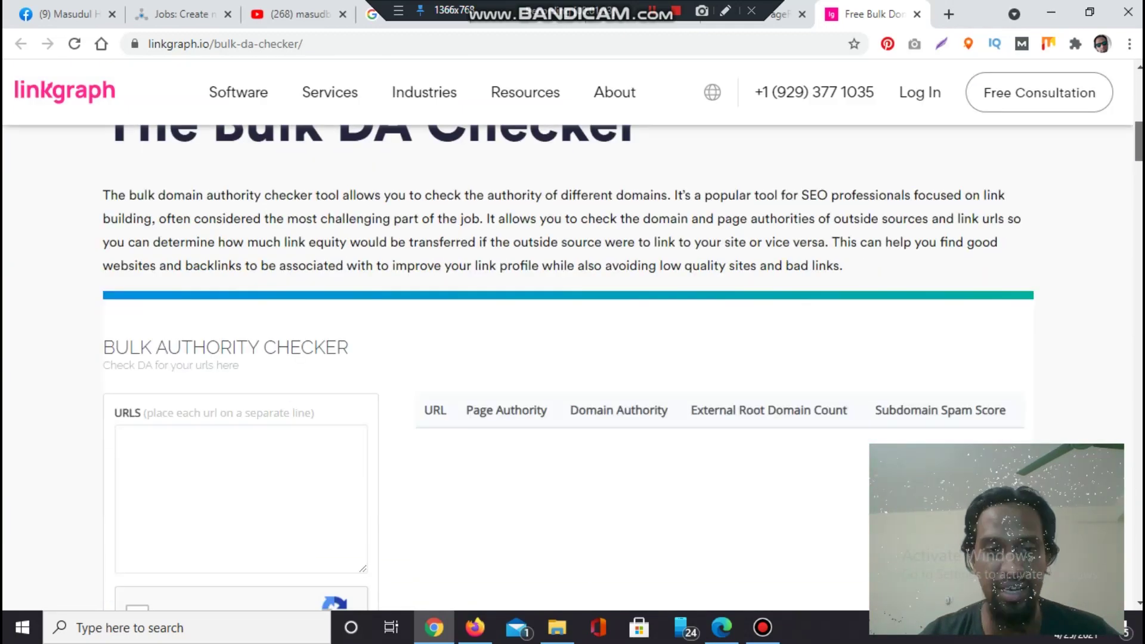
scroll(638, 272, "down", 2)
left_click(638, 272)
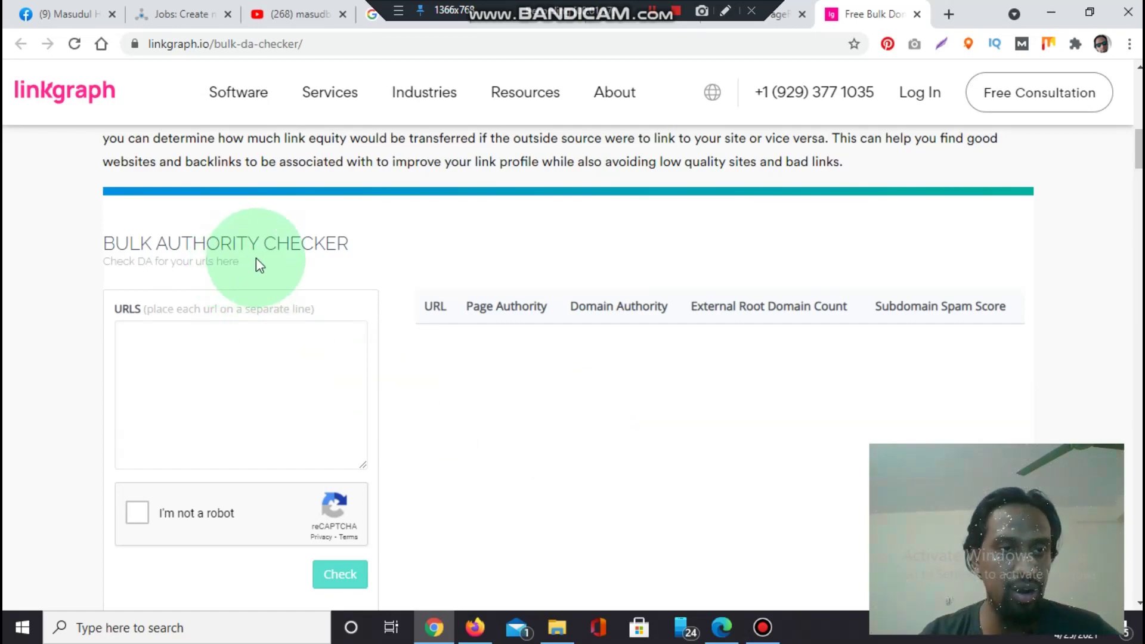
left_click(254, 364)
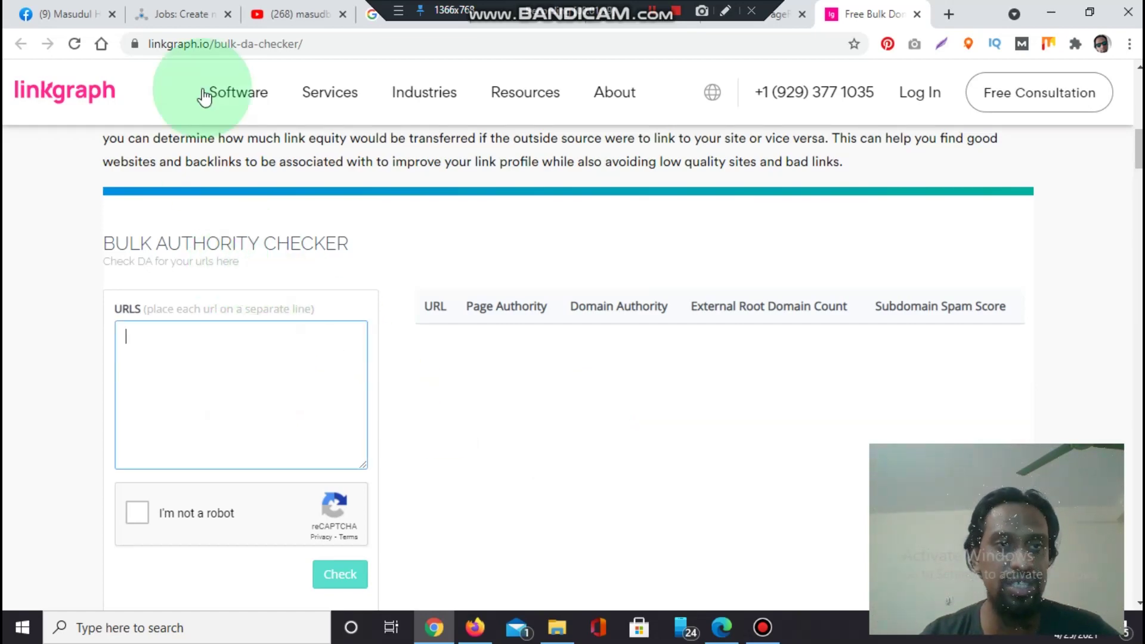
left_click_drag(149, 45, 215, 54)
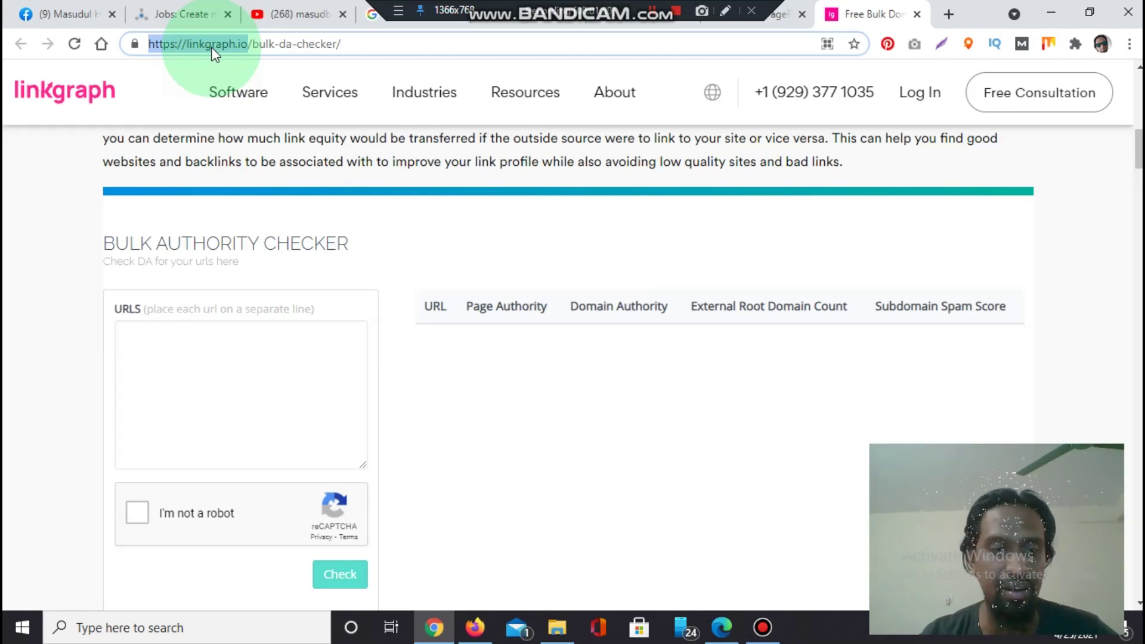
- Re-select the Pocket login address, then return to the empty URLs box on Bulk DA Checker
left_click(768, 21)
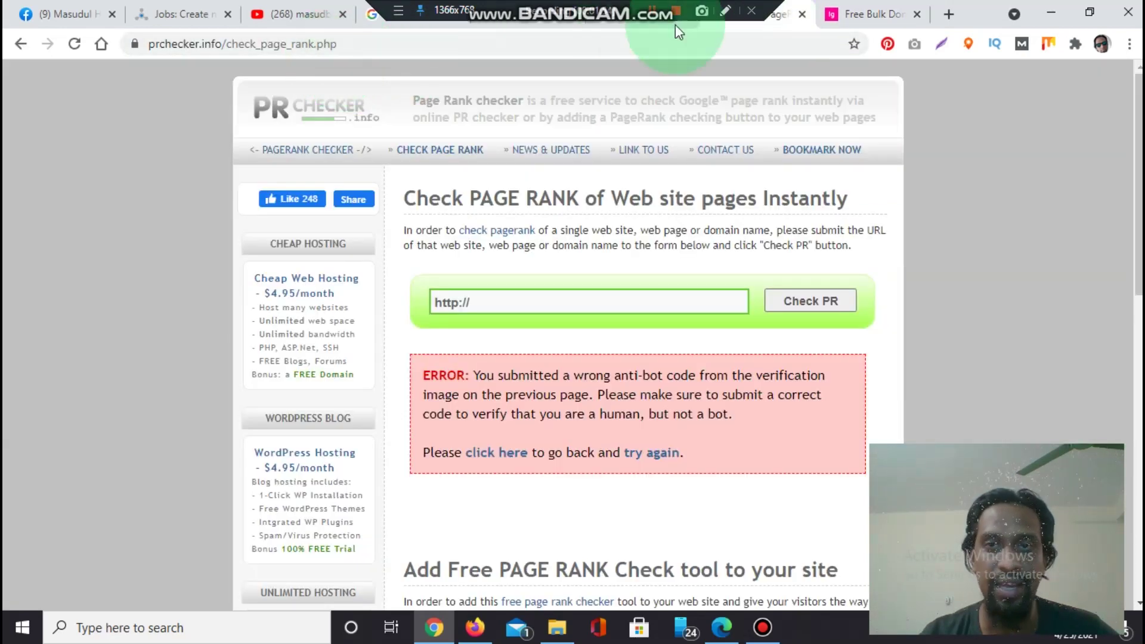
left_click(635, 21)
left_click(254, 45)
key("ctrl+c")
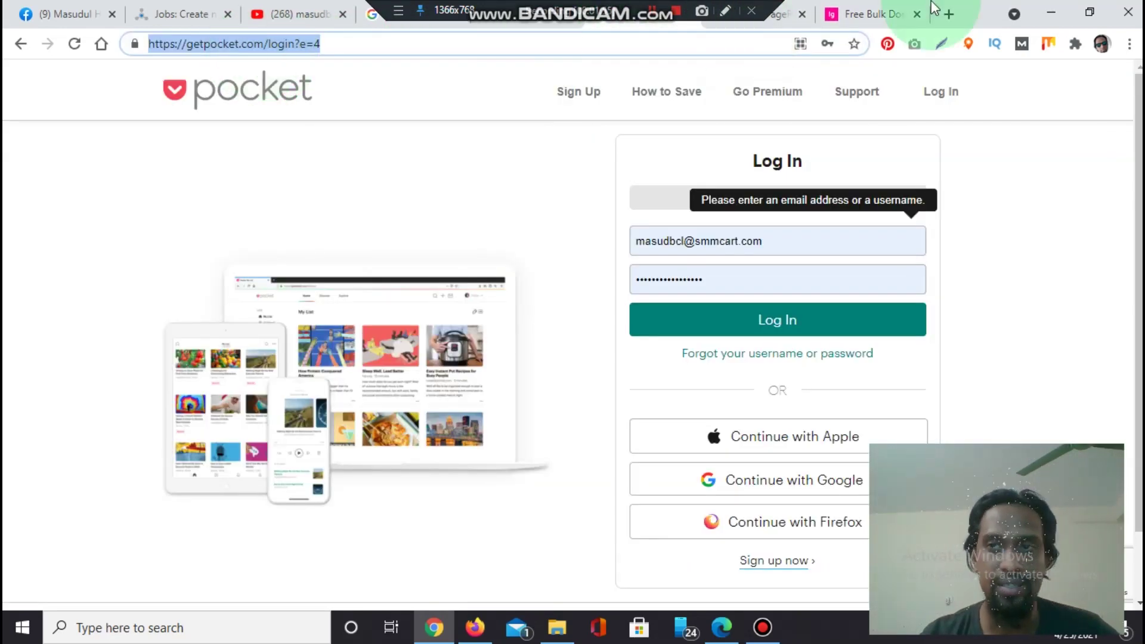
left_click(877, 14)
left_click(287, 377)
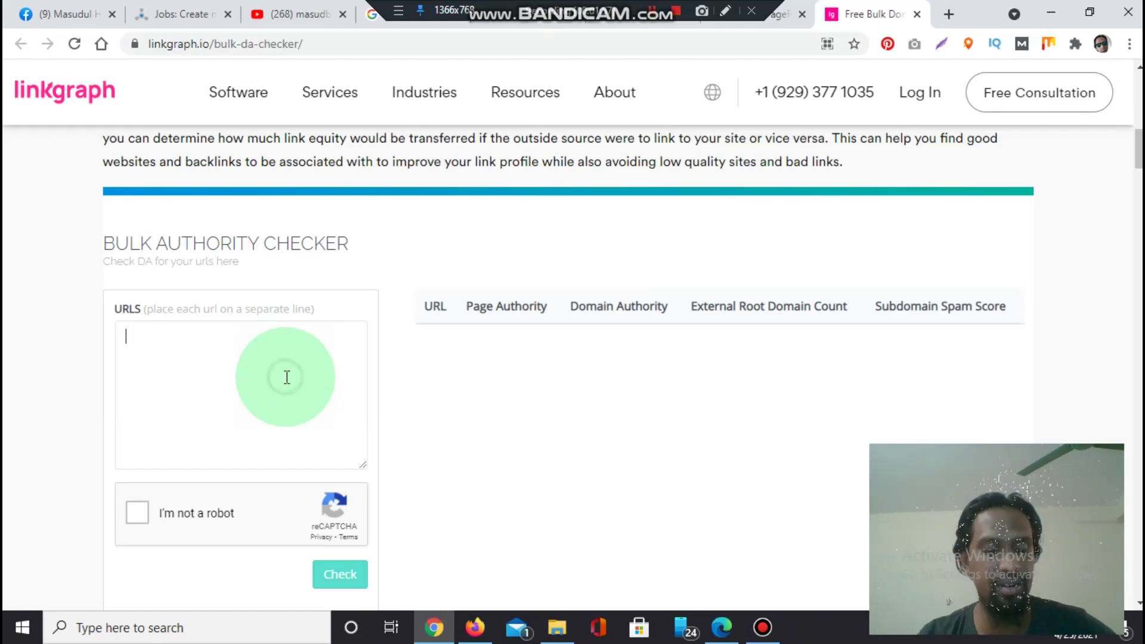
- Paste the Pocket URL, pass the robot check and get Page Authority 76, Domain Authority 91
key("ctrl+v")
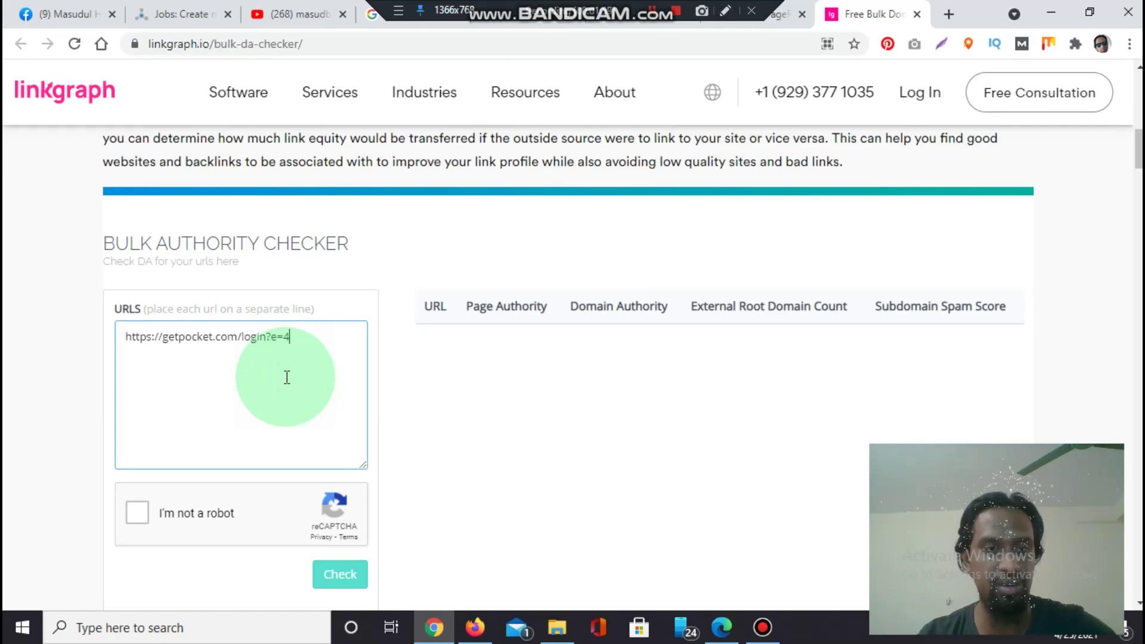
left_click(139, 517)
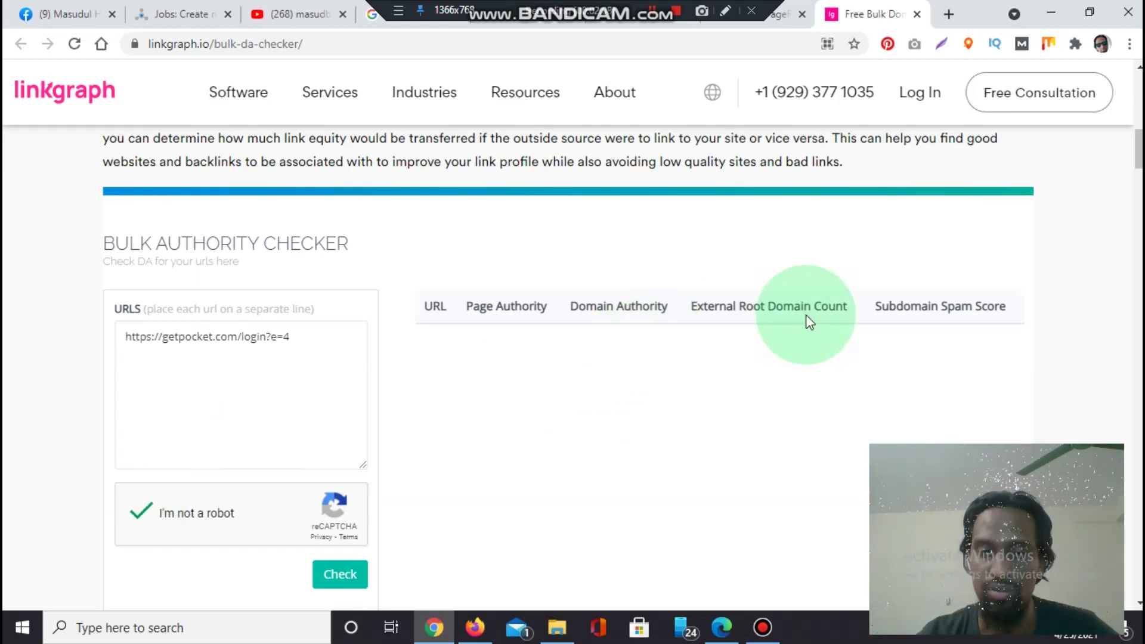
left_click(334, 582)
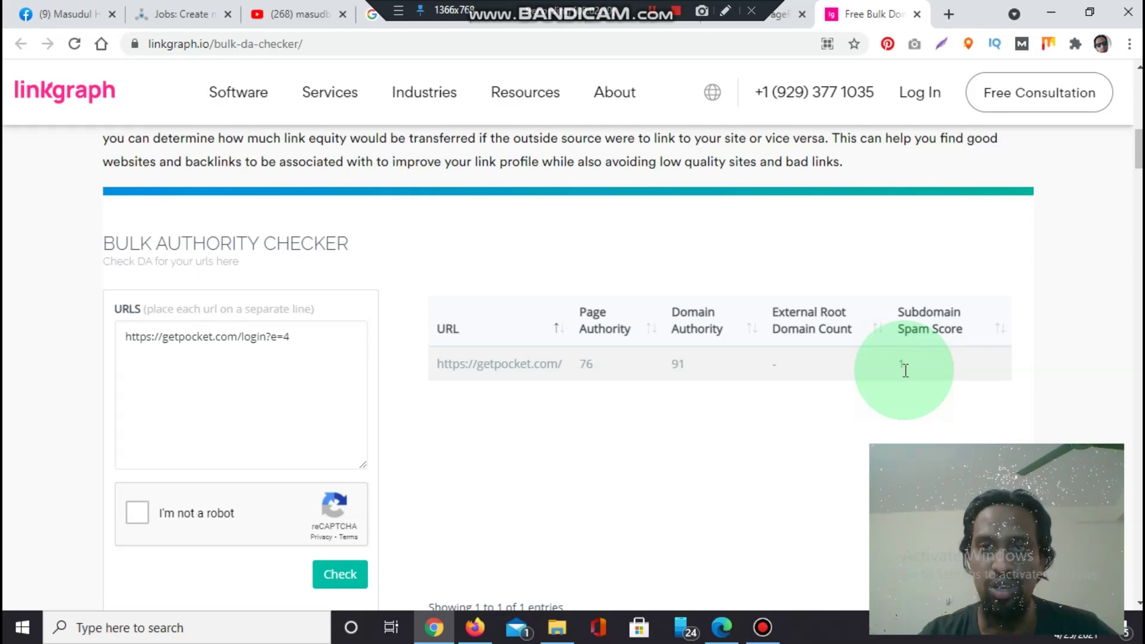
left_click(723, 23)
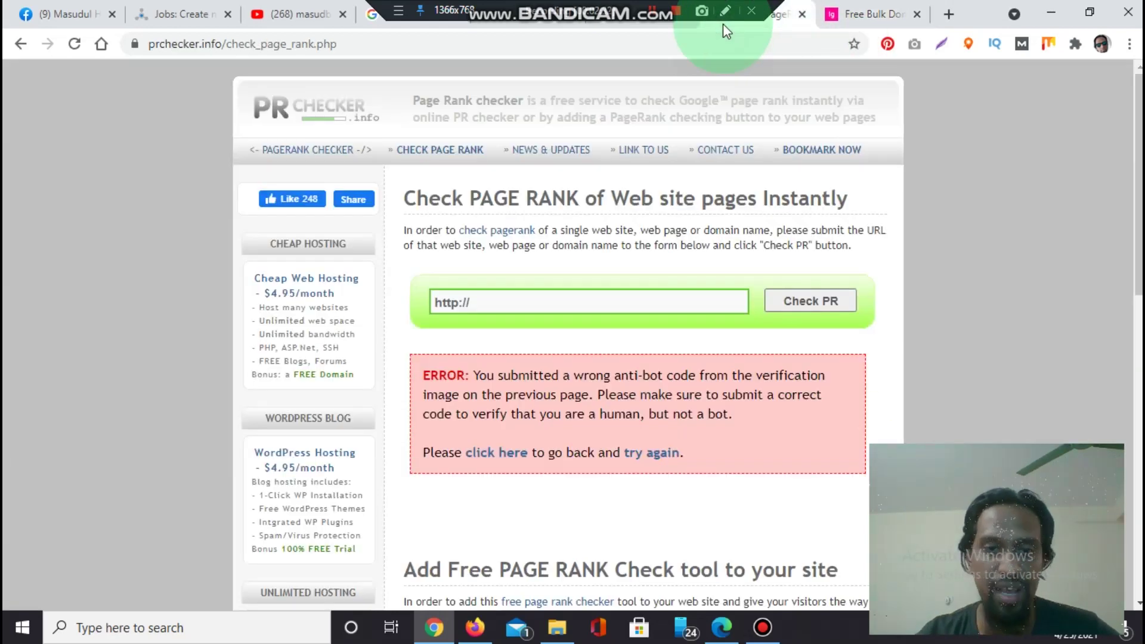
left_click(575, 301)
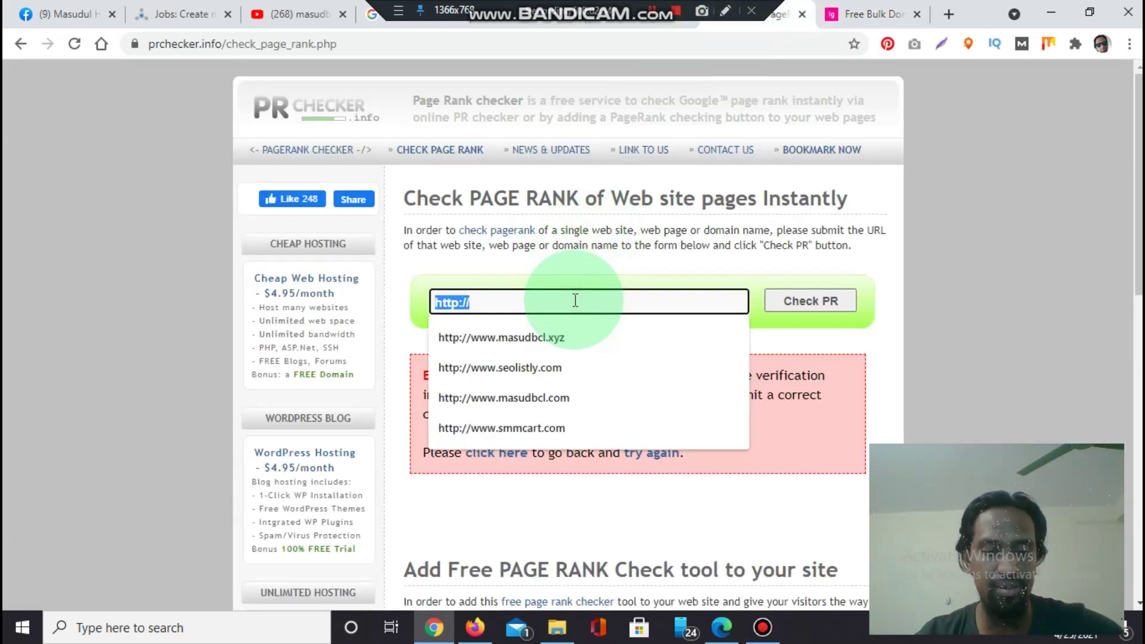
key("ctrl+v")
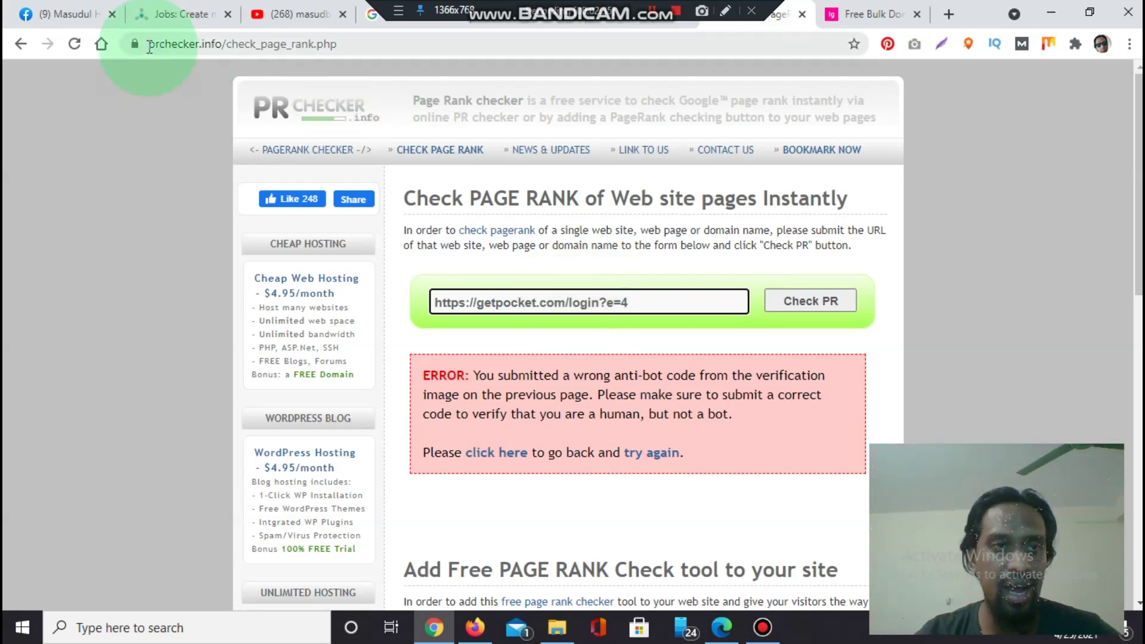
left_click_drag(150, 46, 223, 48)
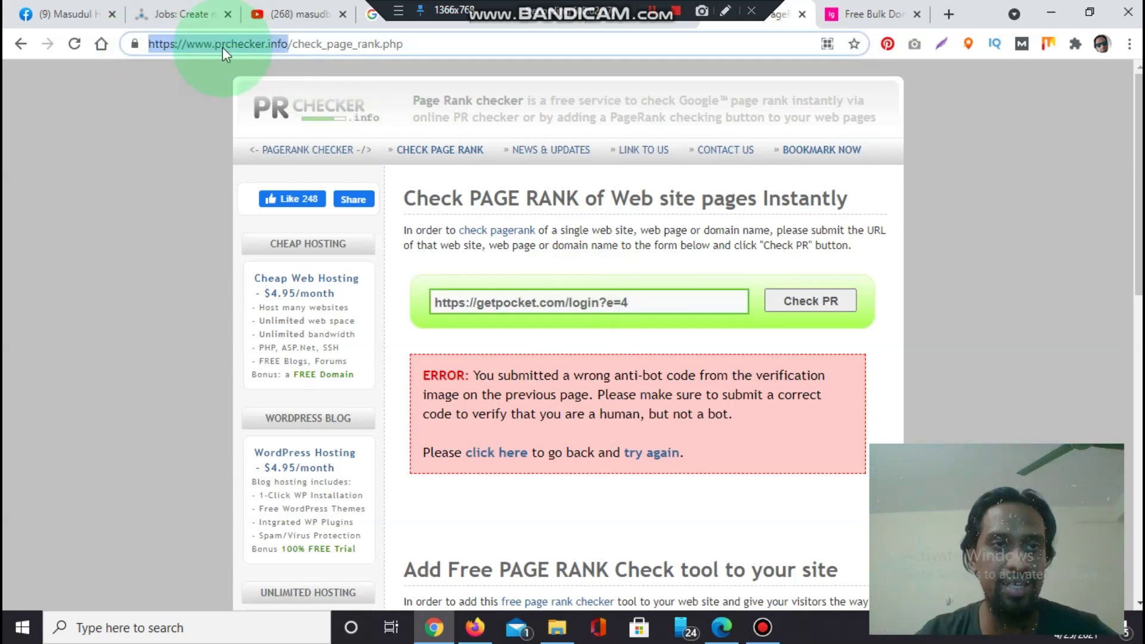
left_click(636, 299)
left_click_drag(635, 299, 567, 301)
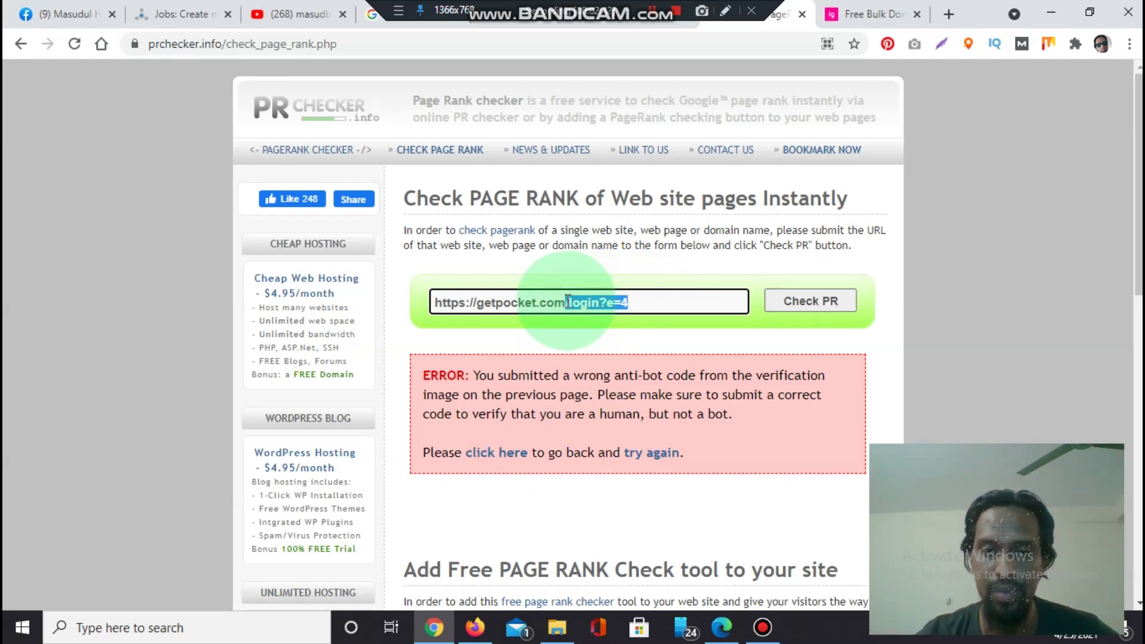
key("BackSpace")
key("BackSpace")
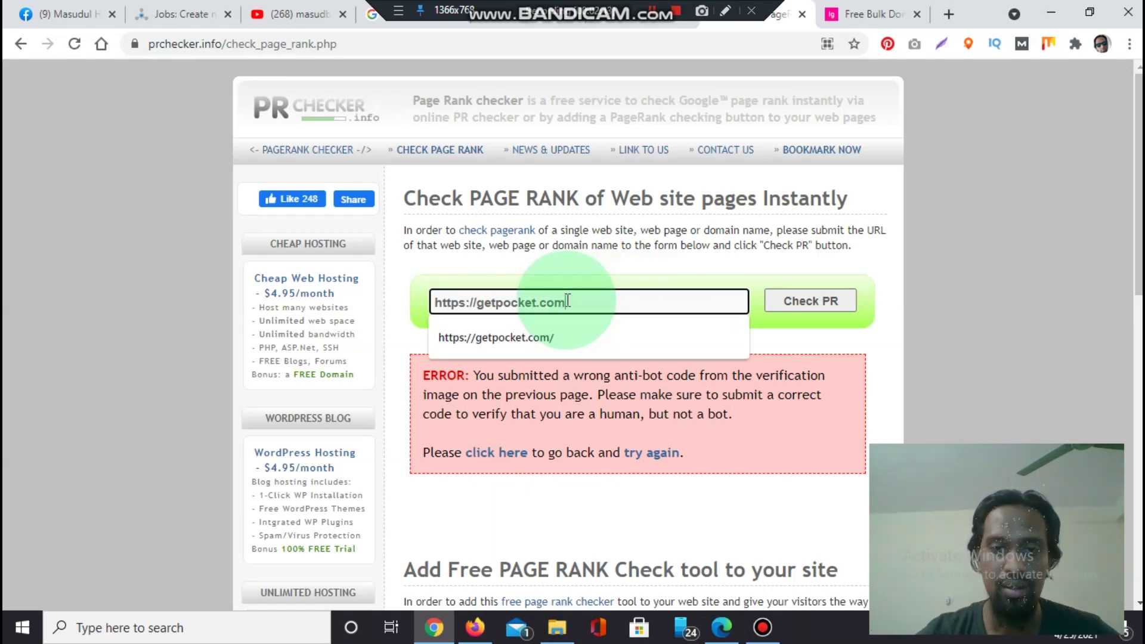
left_click(557, 334)
left_click(835, 305)
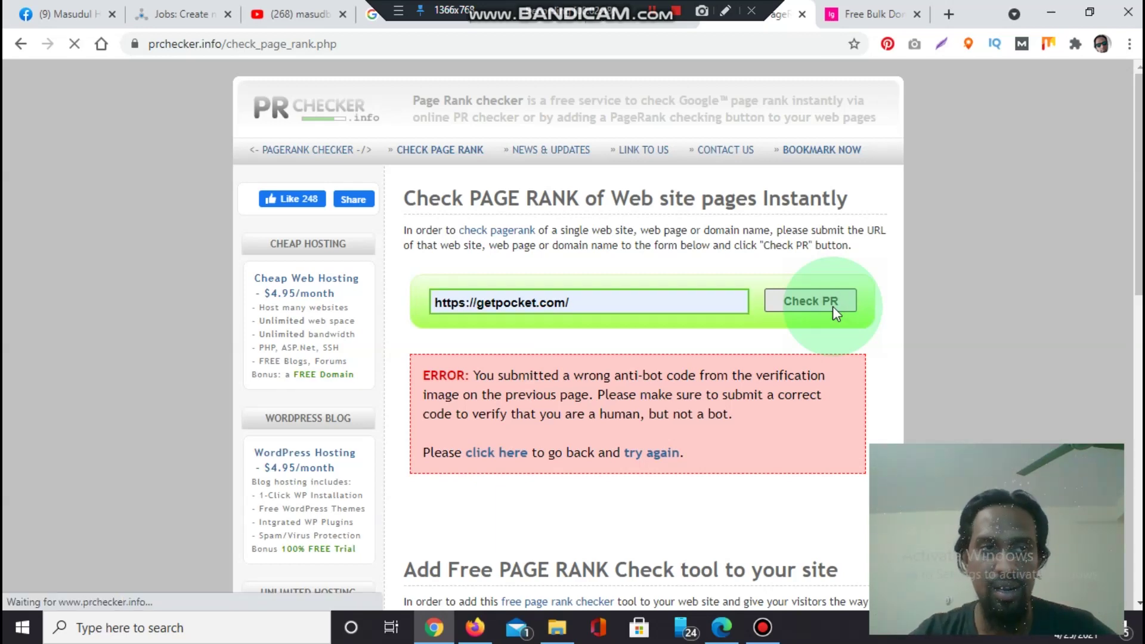
left_click(1064, 266)
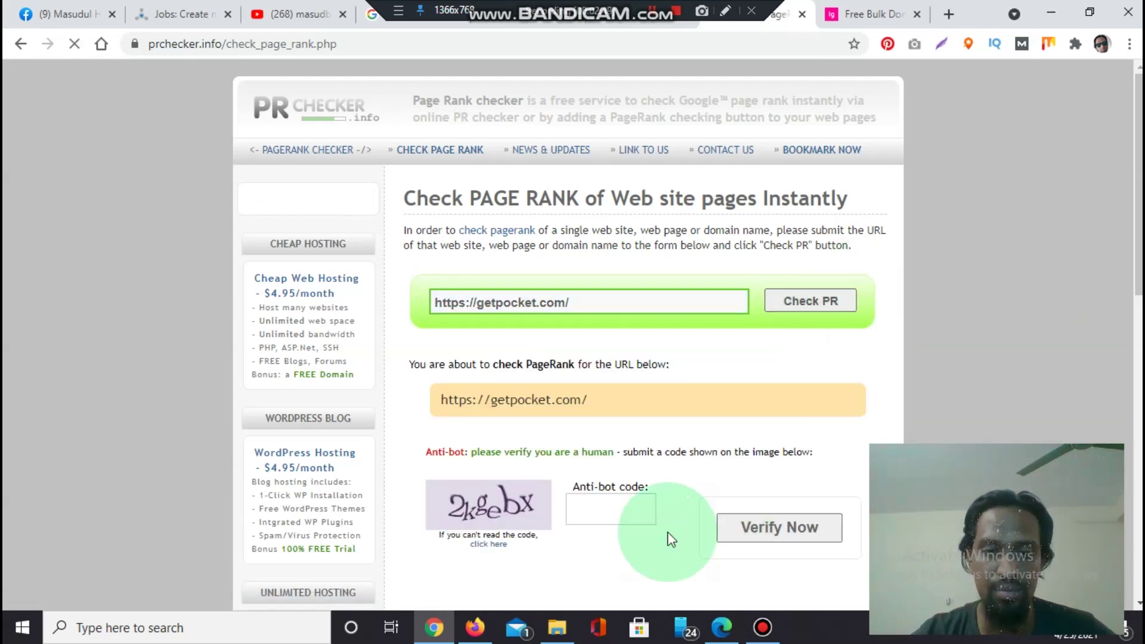
- Enter the anti-bot code and verify to reveal getpocket.com's 6/10 PageRank result
left_click(599, 501)
type("2kgebx")
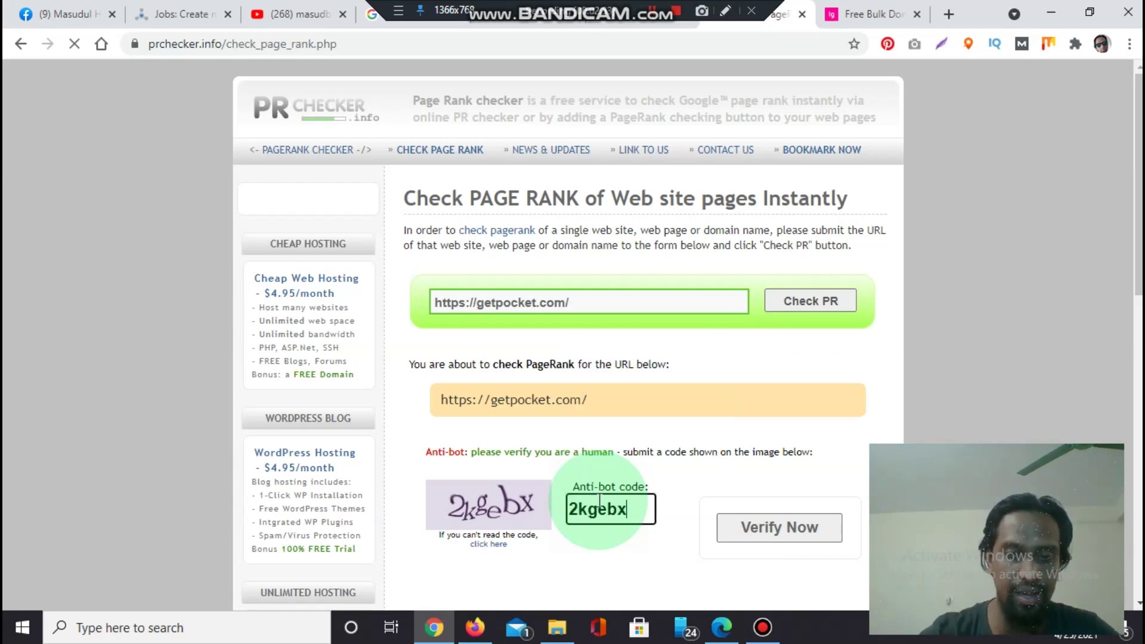
left_click(758, 525)
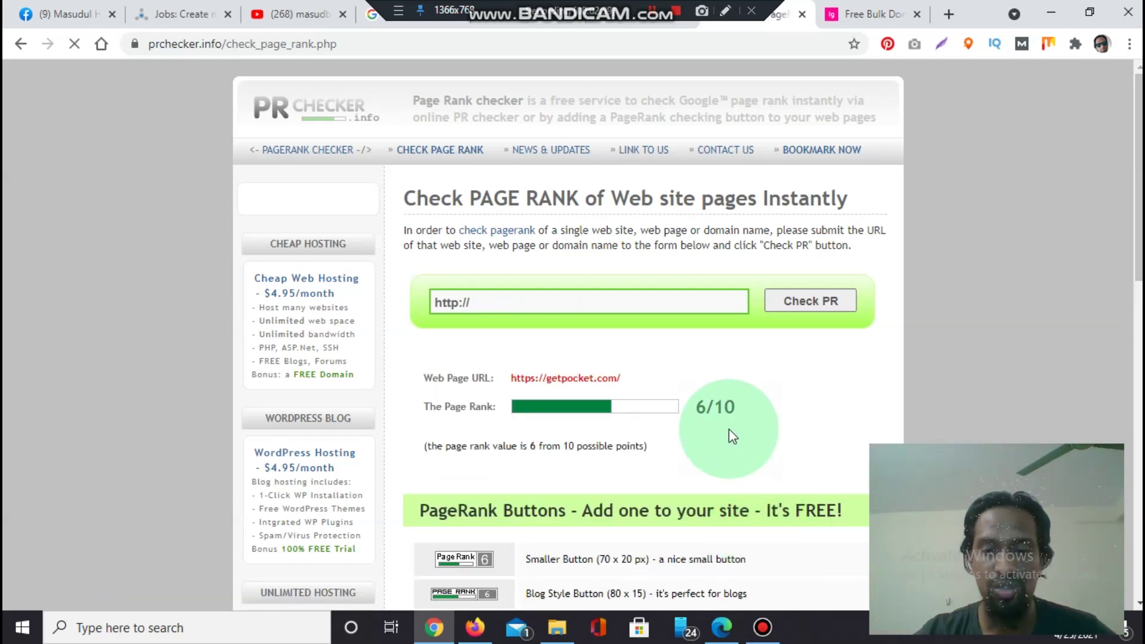
scroll(597, 334, "down", 2)
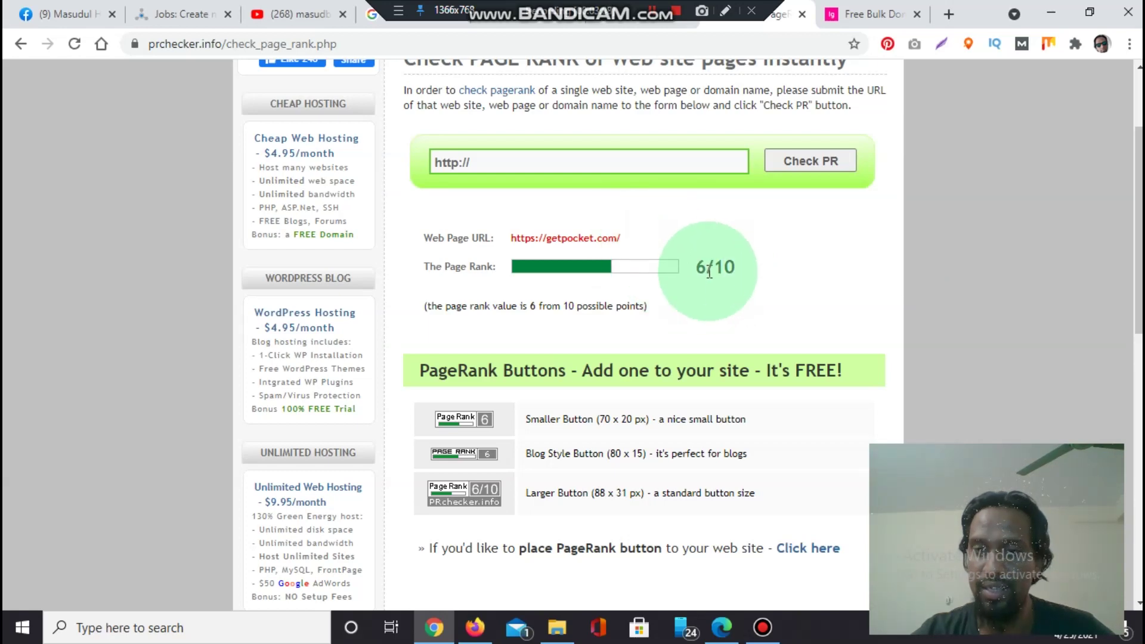
scroll(1140, 251, "down", 2)
scroll(691, 334, "down", 5)
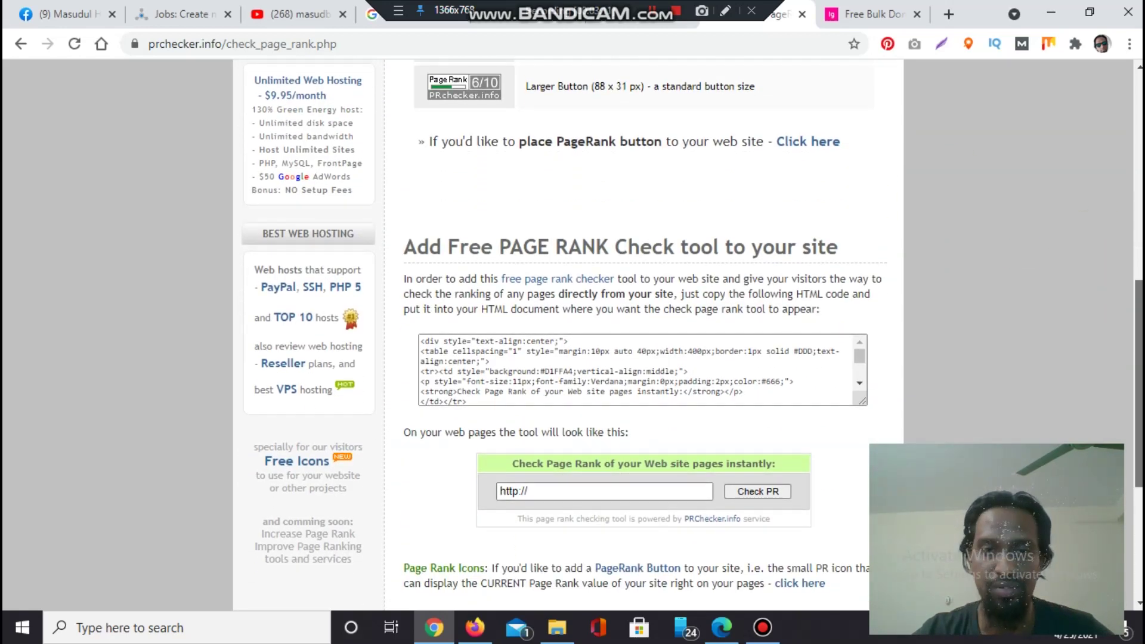
scroll(1130, 324, "up", 6)
scroll(1139, 382, "down", 5)
- Select all of the PageRank button's HTML code, then scroll back to the top
left_click(679, 401)
key("ctrl+a")
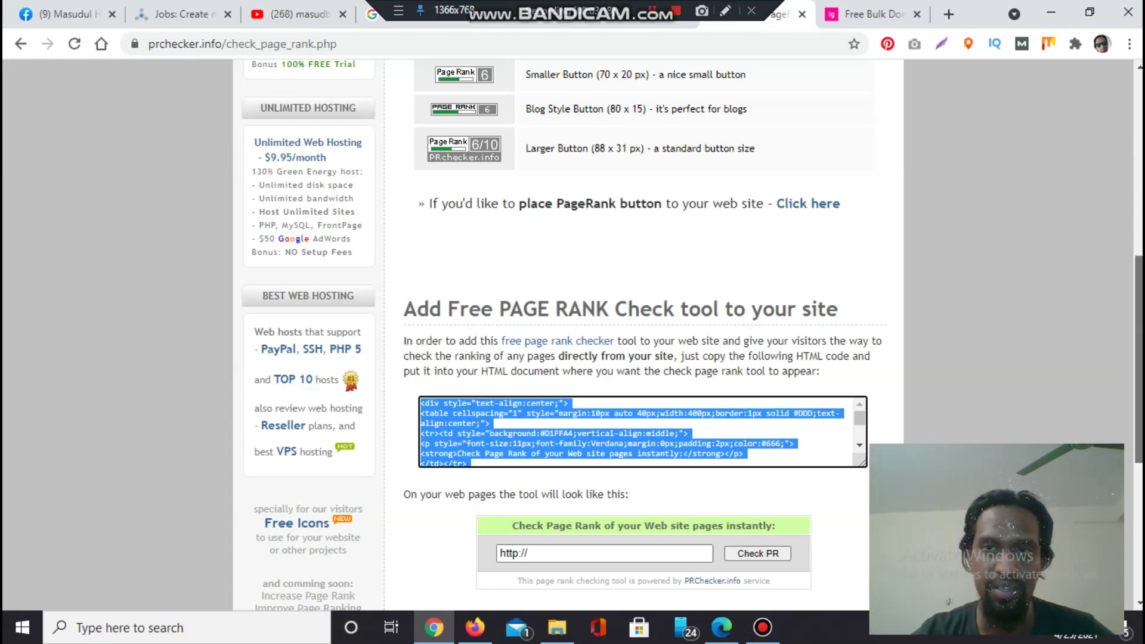
scroll(1133, 298, "up", 4)
scroll(1126, 194, "up", 3)
scroll(1114, 137, "up", 1)
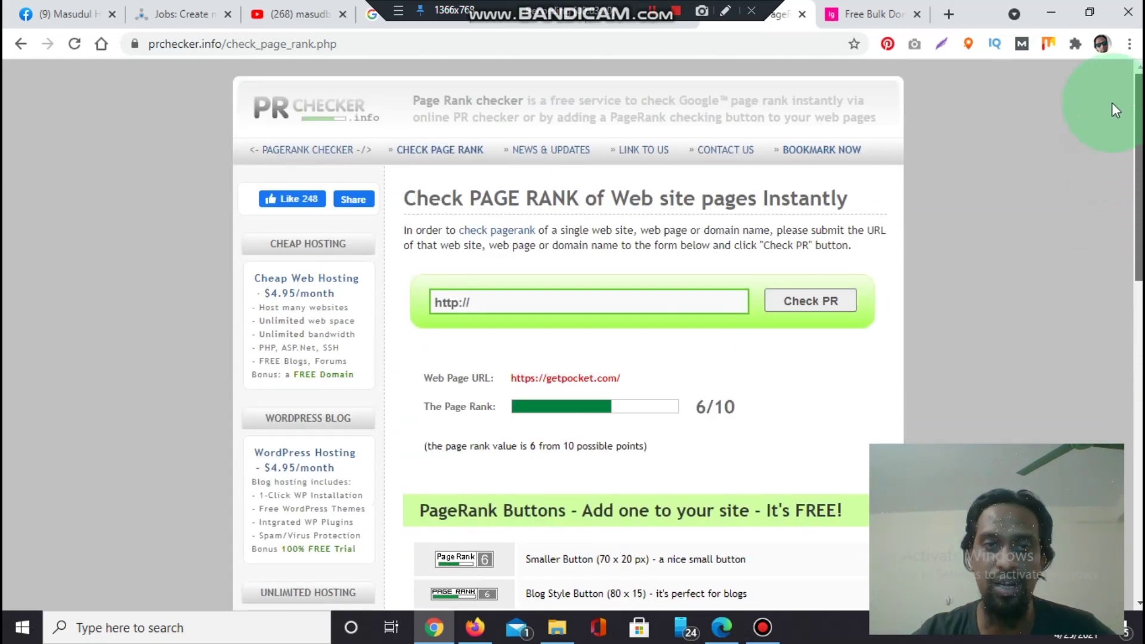
- Try Continue with Google on Firefox's Pocket login, then return to Chrome's filled-in login page
left_click(863, 7)
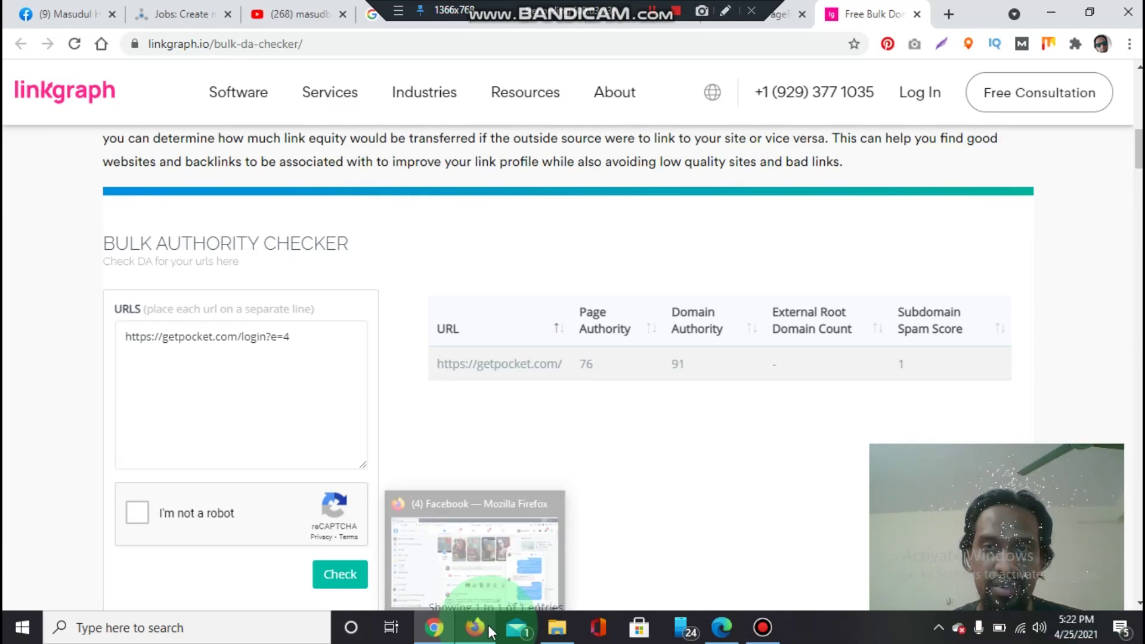
key("alt+Tab")
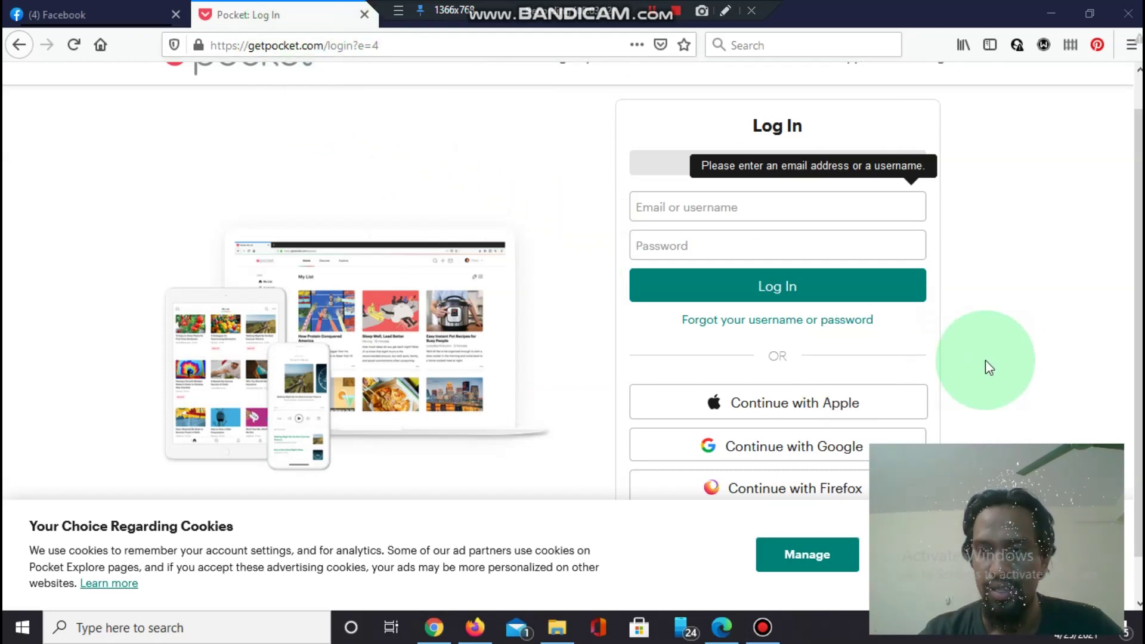
scroll(906, 387, "down", 1)
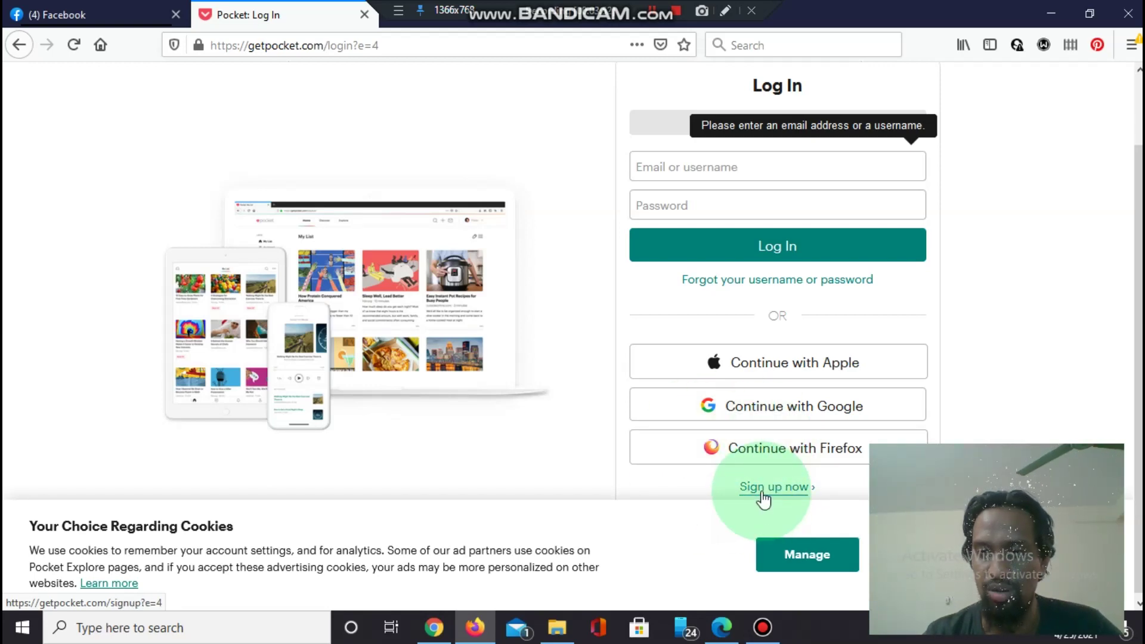
left_click(799, 410)
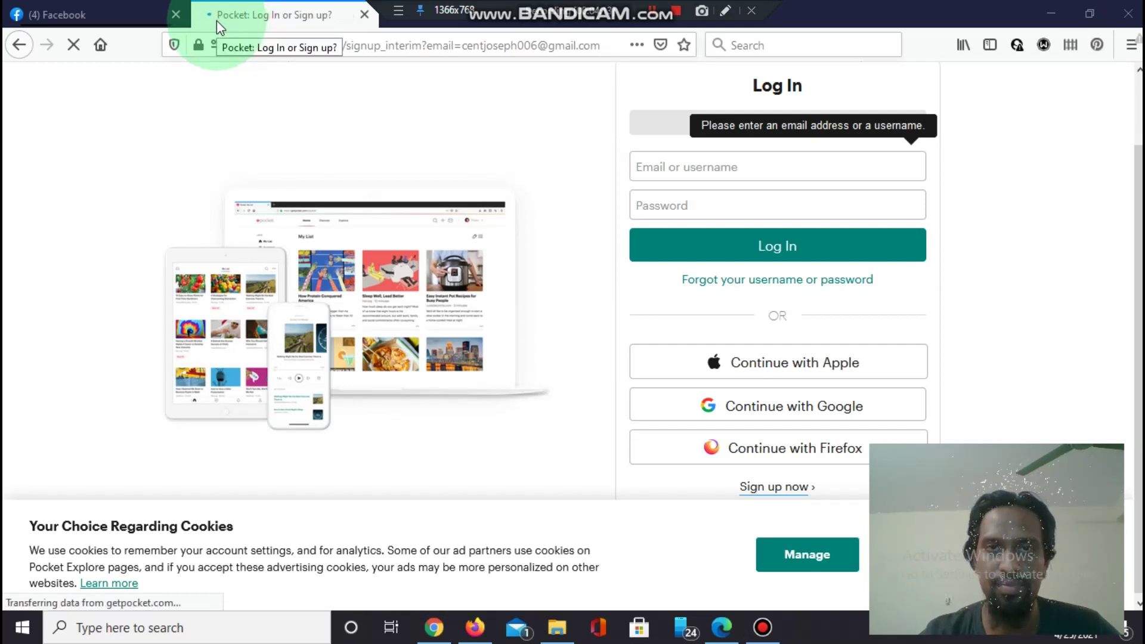
left_click(652, 143)
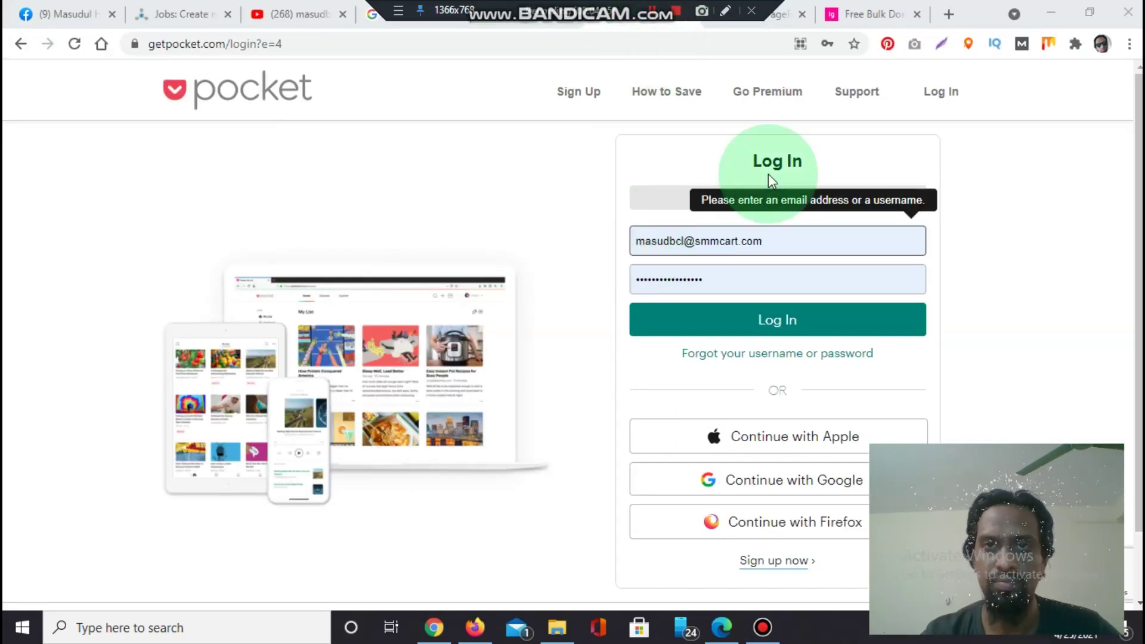
- Submit the login details and mark all traffic-light tiles in the reCAPTCHA challenge
left_click(727, 272)
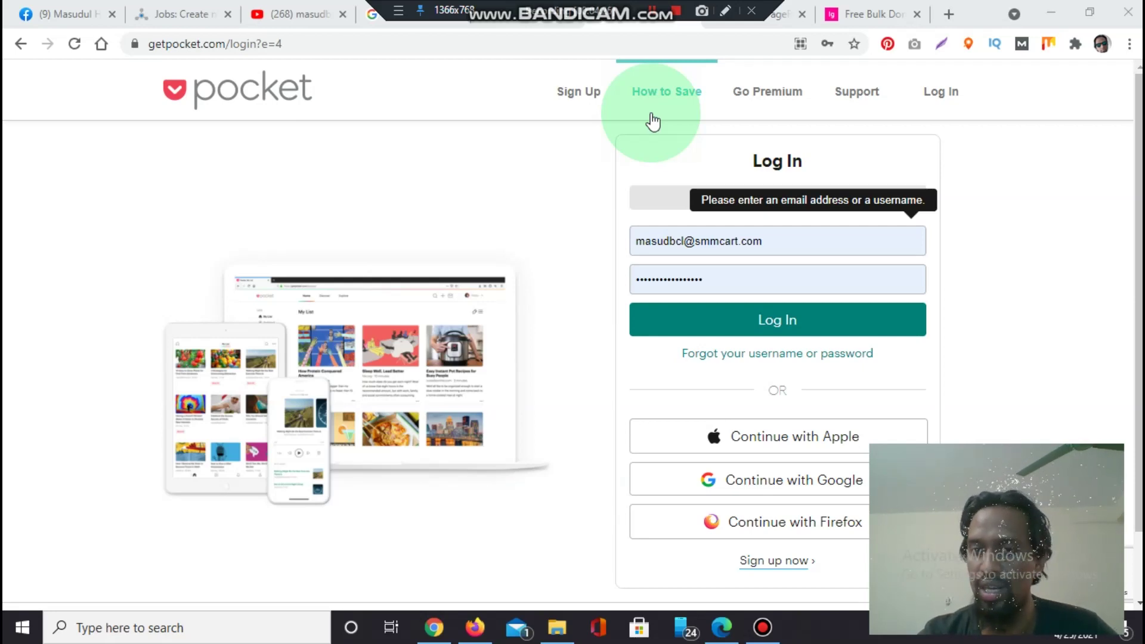
left_click(775, 320)
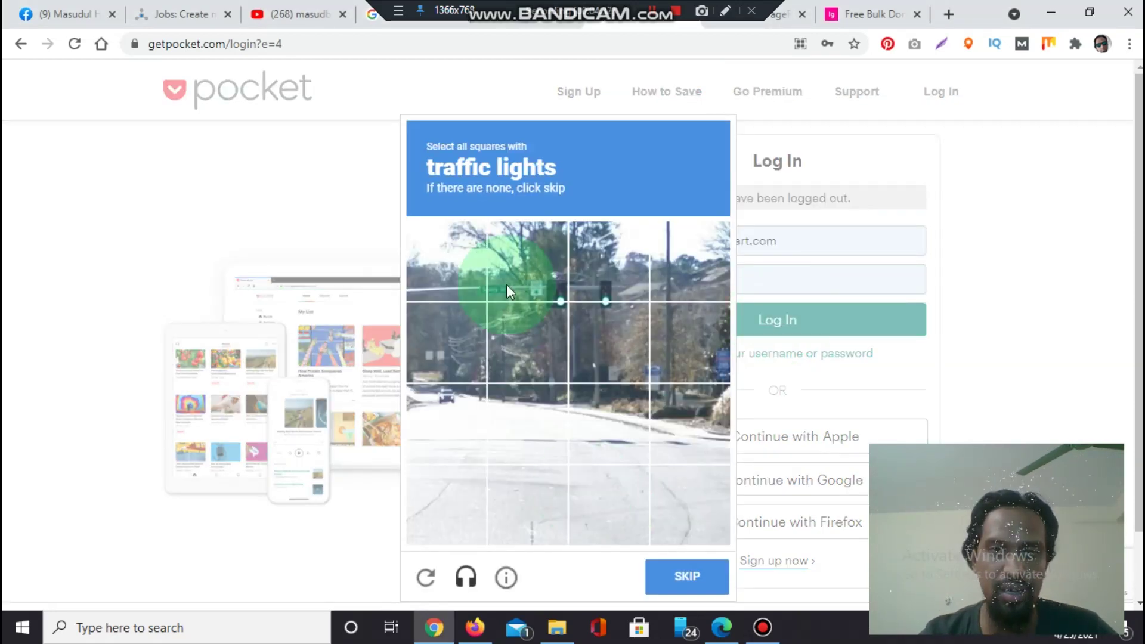
left_click(443, 265)
left_click(527, 281)
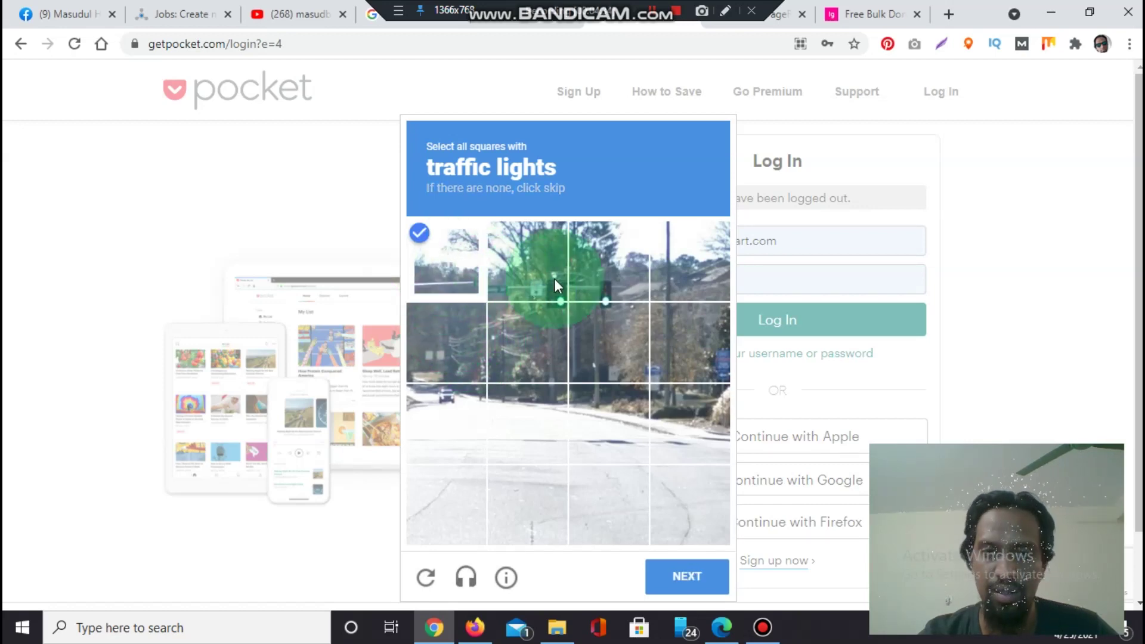
left_click(607, 278)
left_click(611, 346)
left_click(516, 340)
left_click(684, 442)
left_click(686, 575)
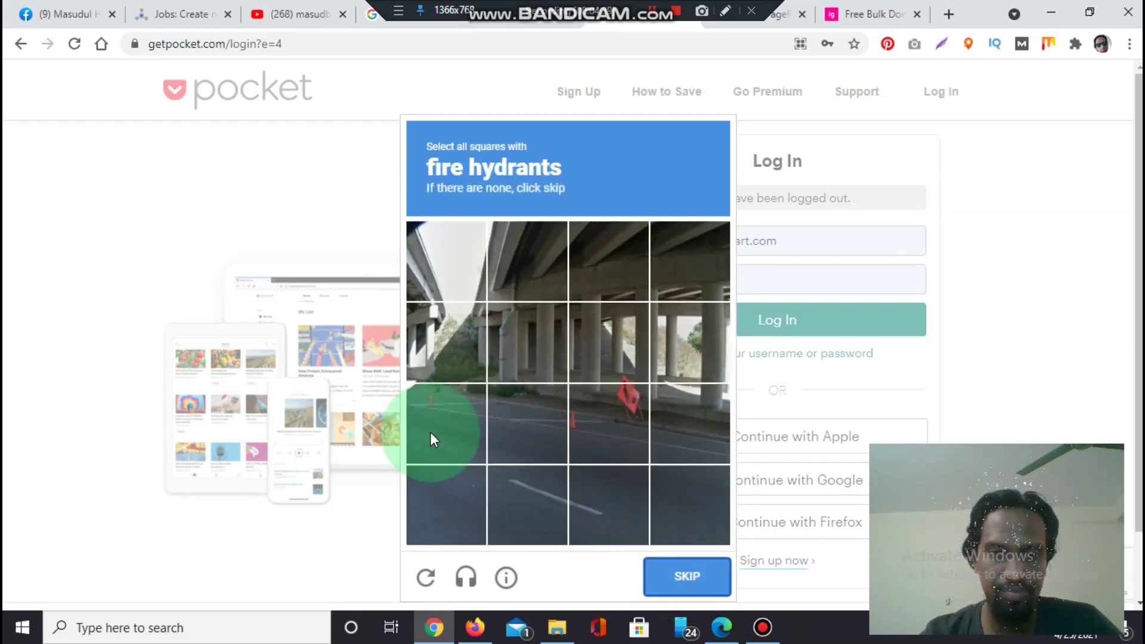
- Mark the four fire-hydrant tiles in row three and submit the reCAPTCHA verification
left_click(431, 435)
left_click(517, 442)
left_click(587, 445)
left_click(677, 445)
left_click(680, 581)
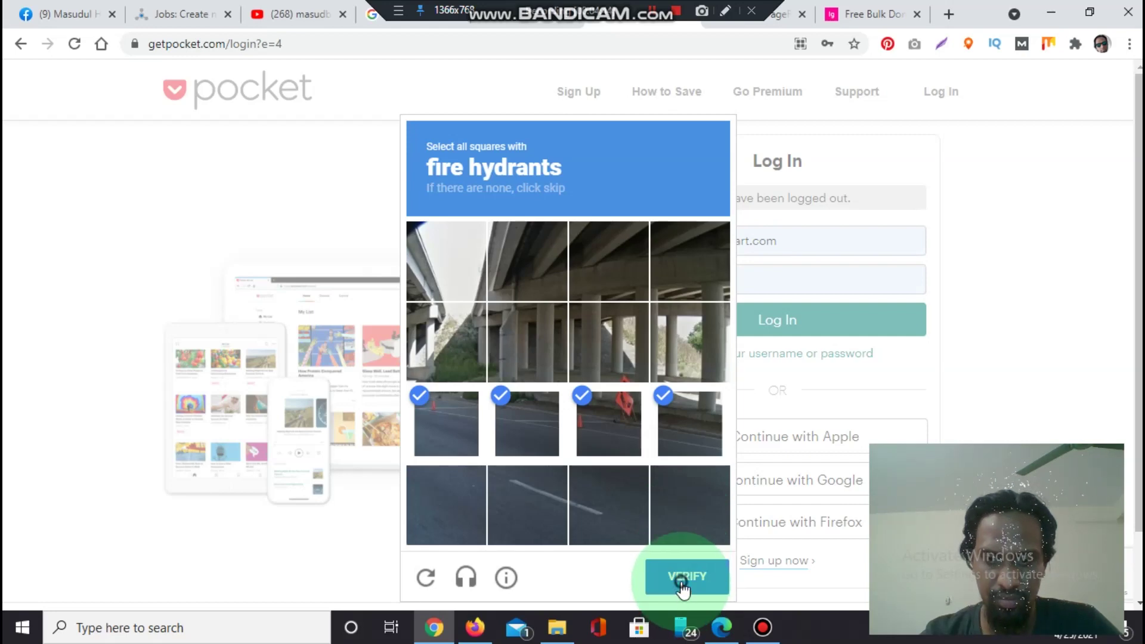
left_click(771, 276)
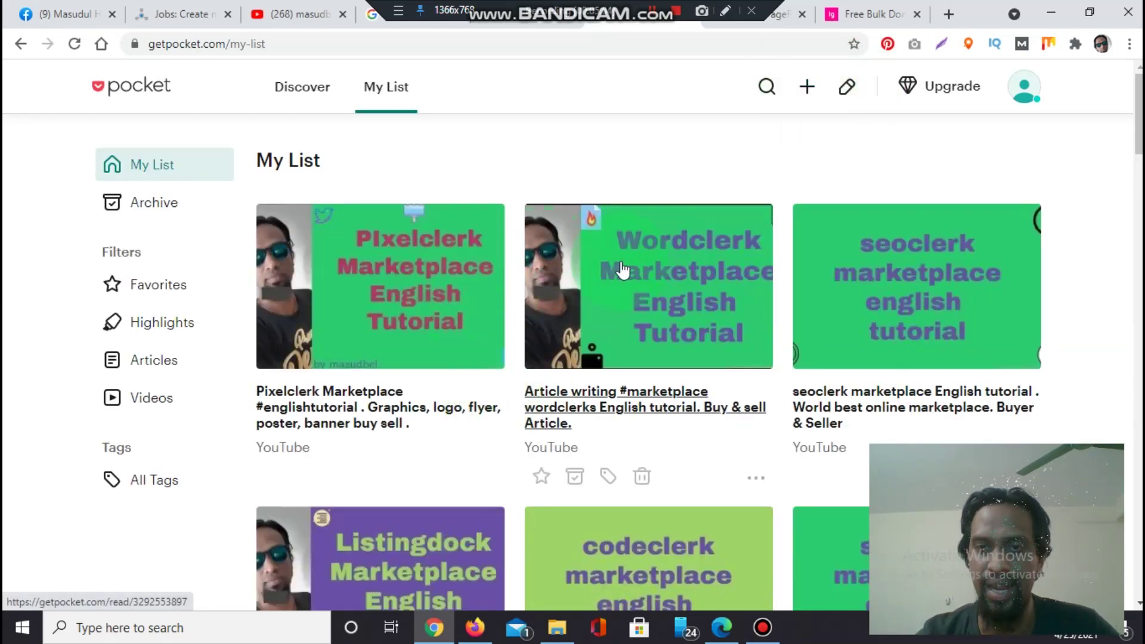
- Choose Manage account from the profile avatar menu to reach the Options page
mouse_move(680, 305)
left_click(807, 88)
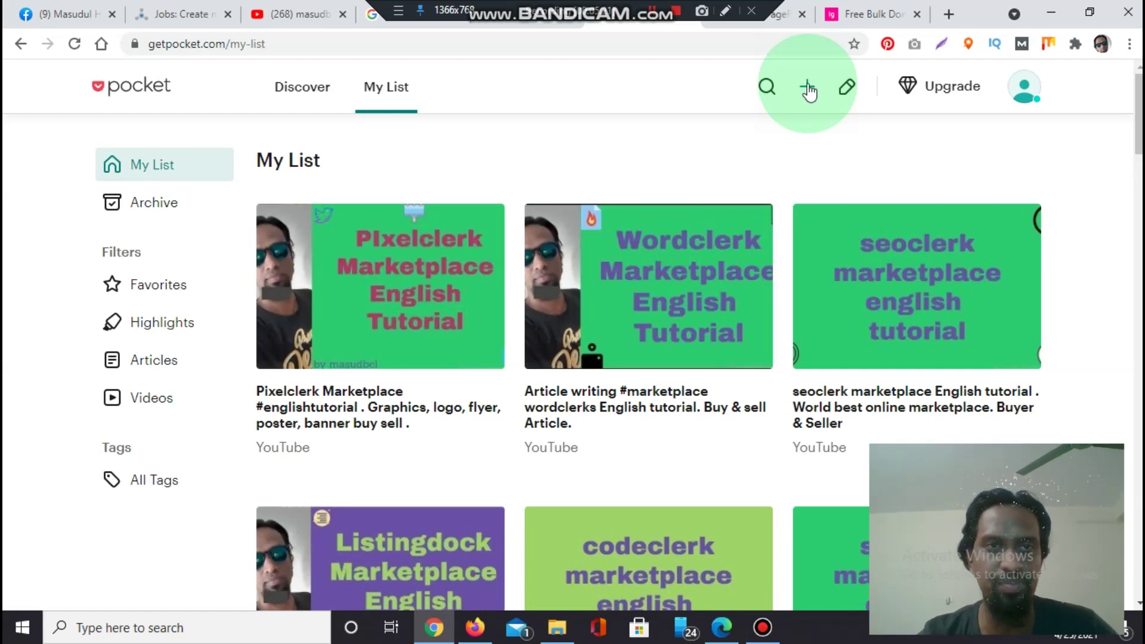
left_click(1032, 98)
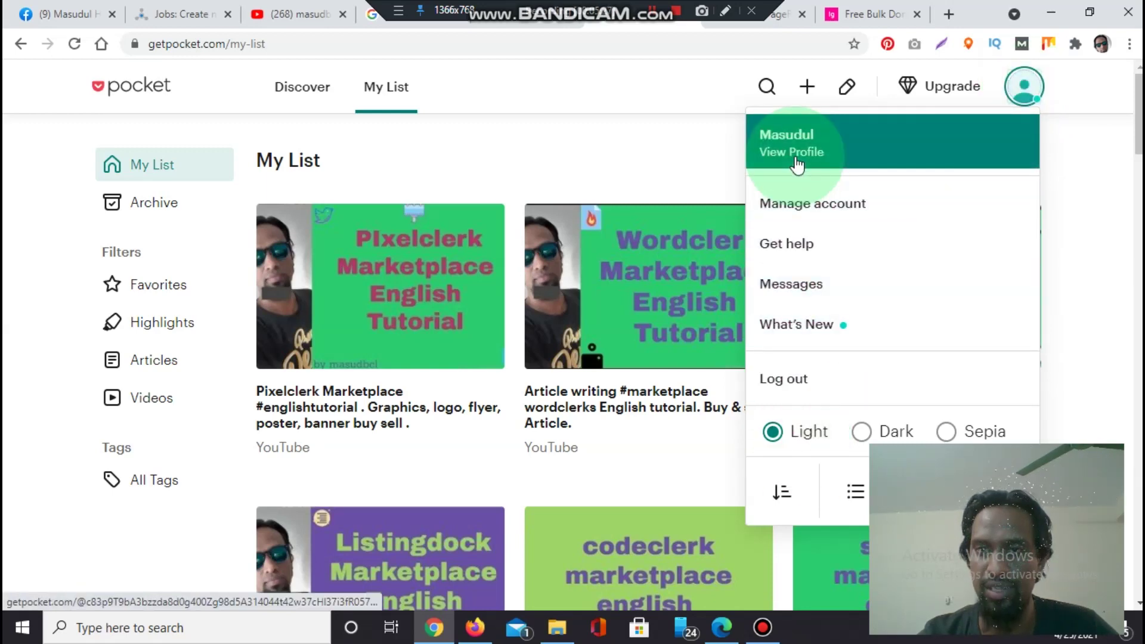
left_click(797, 210)
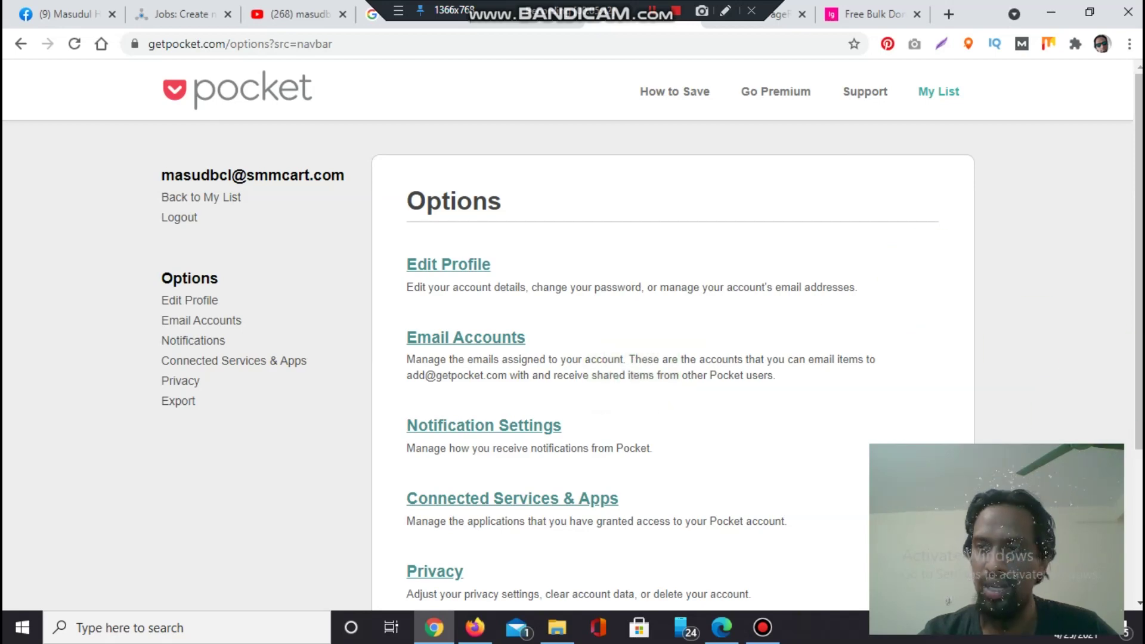
- Open Edit Profile, highlight the primary email address, then go back to My List
scroll(1124, 230, "down", 2)
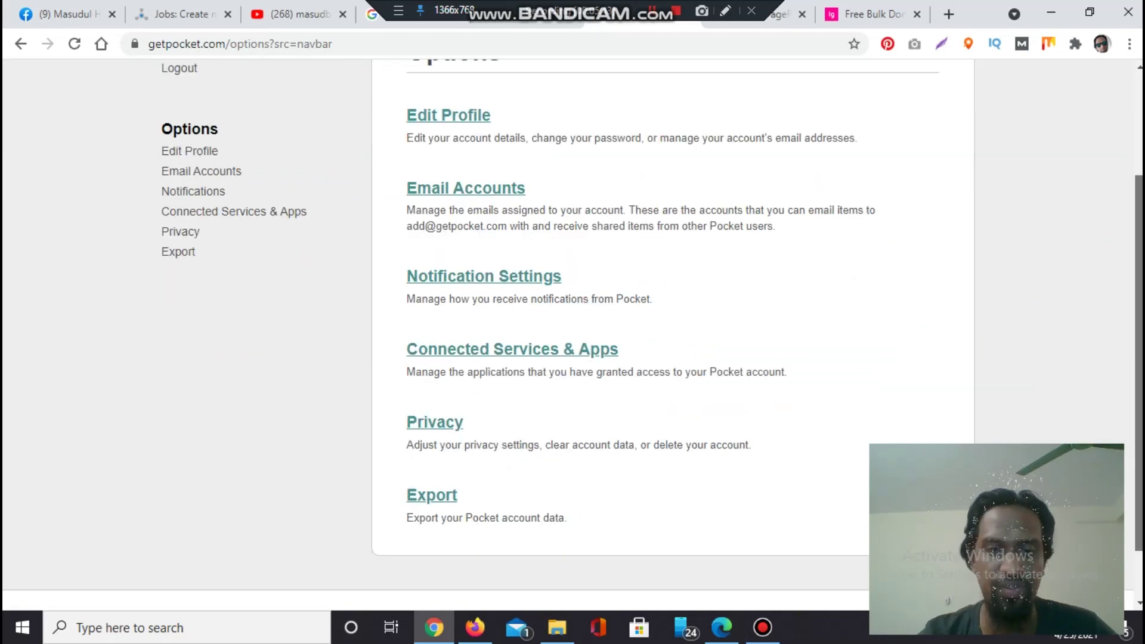
scroll(1125, 287, "up", 1)
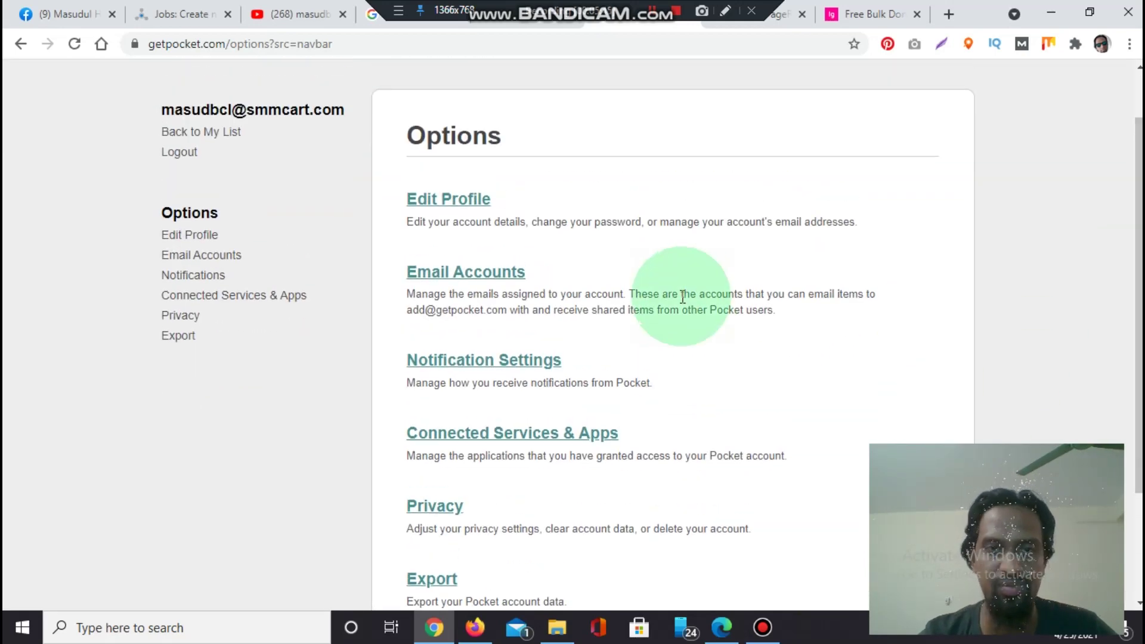
left_click(434, 196)
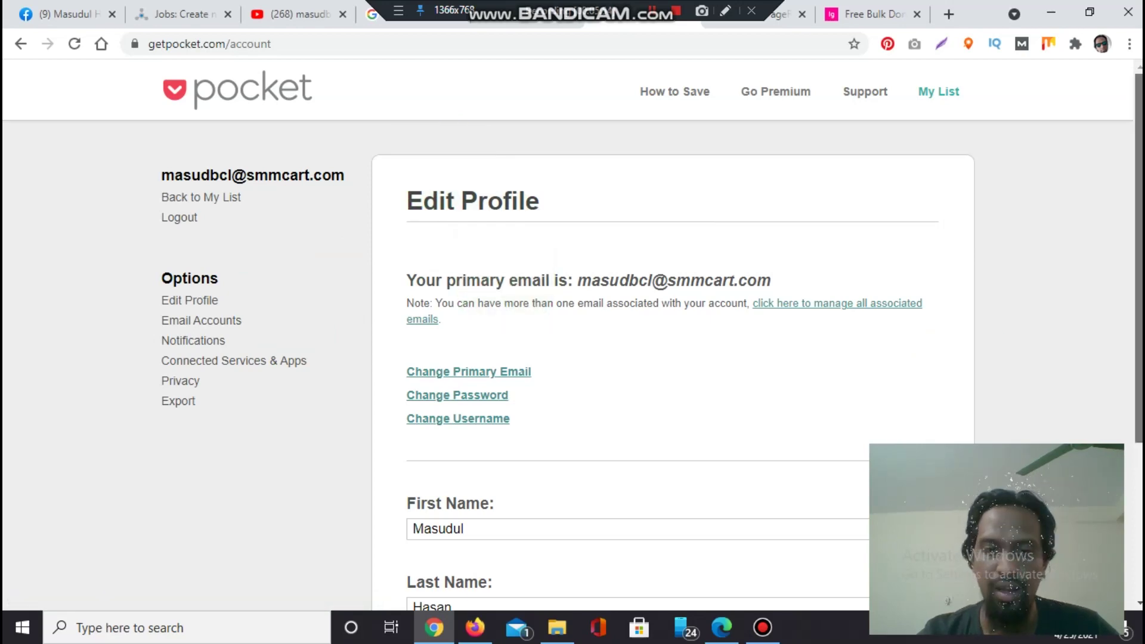
scroll(1124, 307, "down", 3)
scroll(1125, 230, "up", 2)
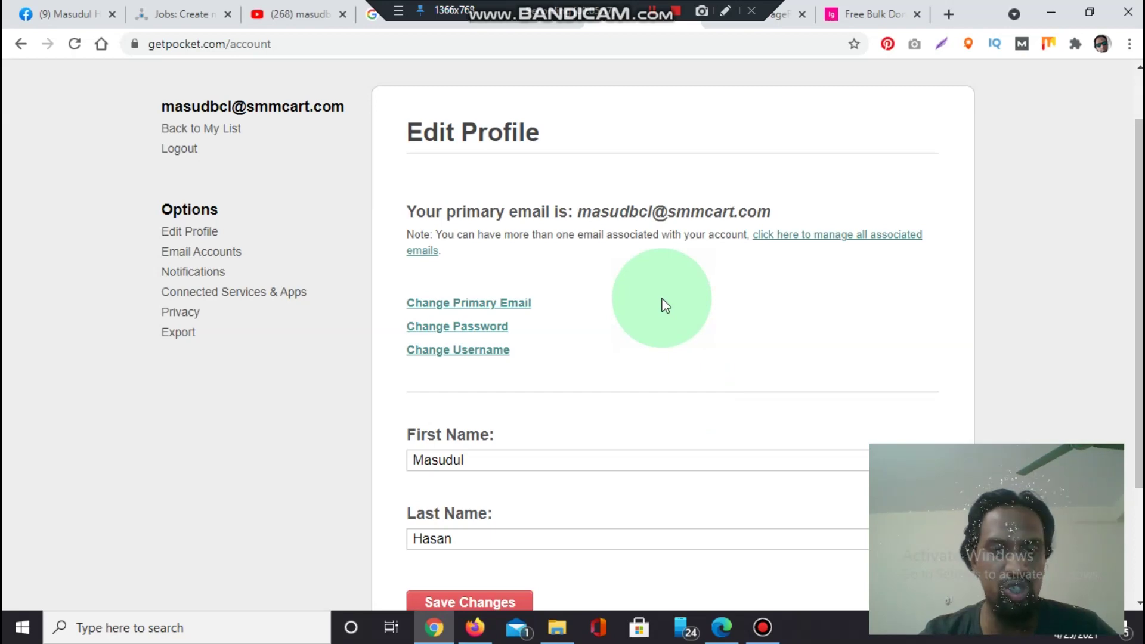
left_click_drag(578, 212, 776, 210)
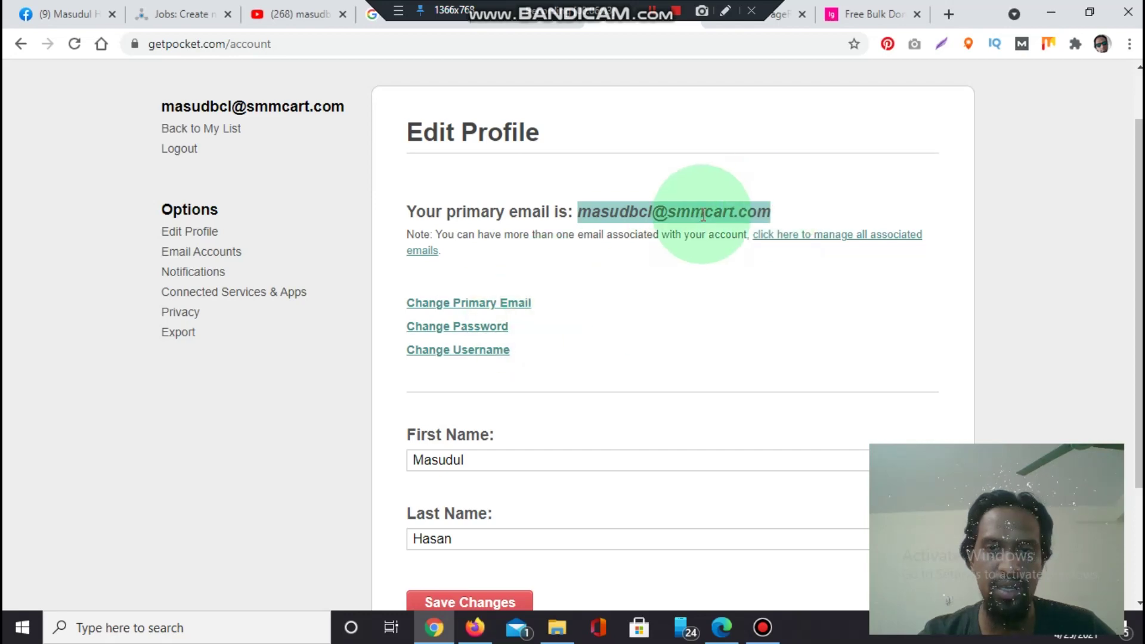
left_click_drag(666, 213, 788, 214)
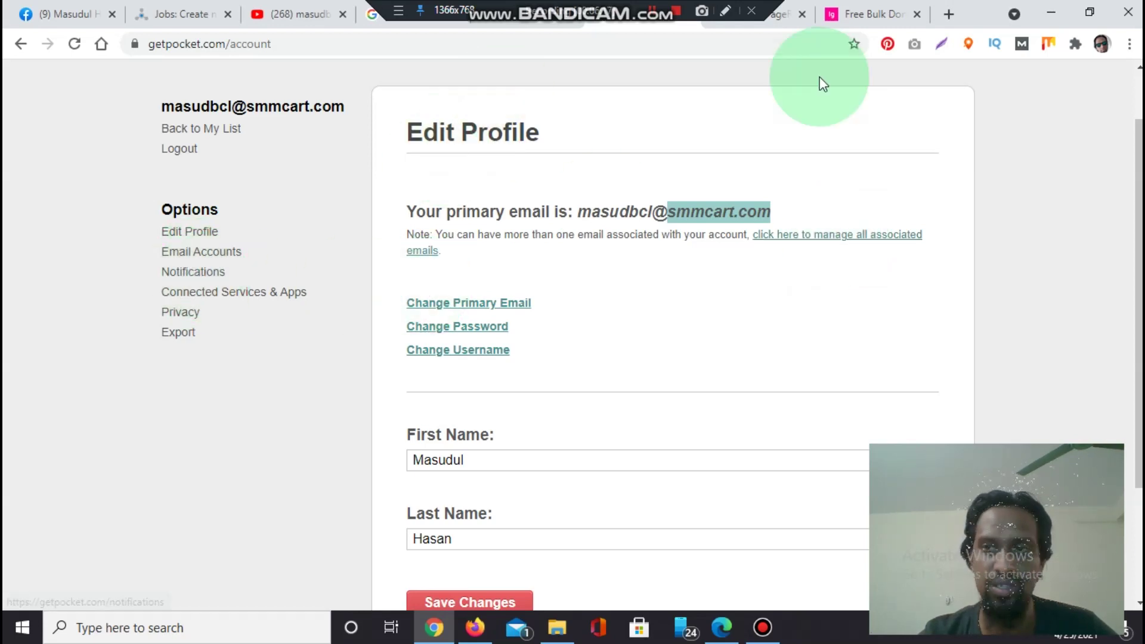
left_click(207, 137)
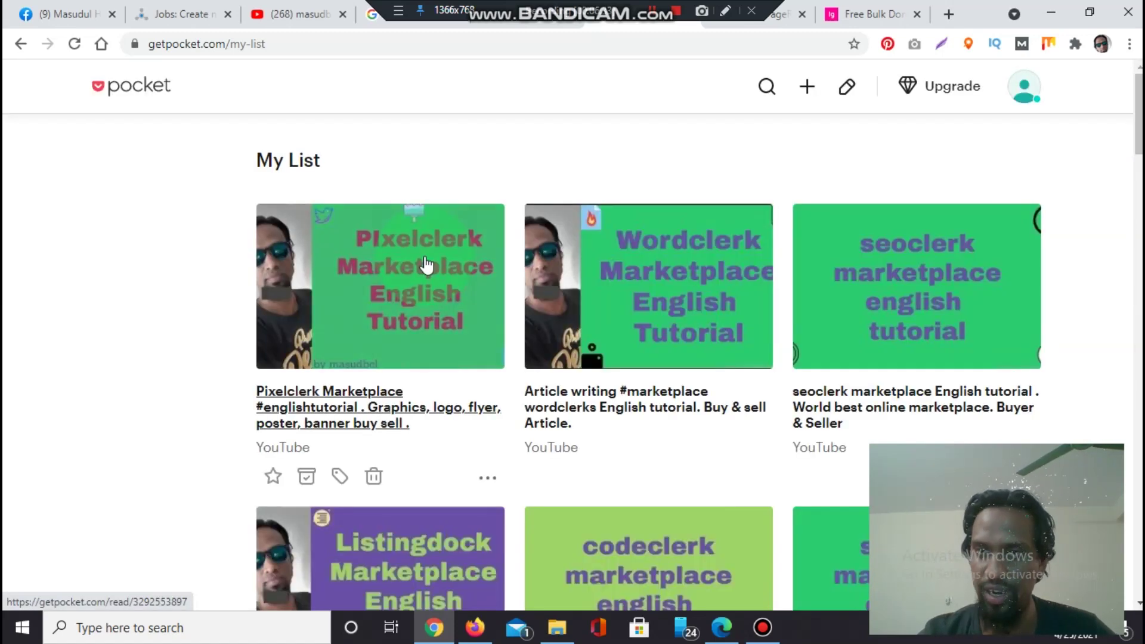
left_click(806, 89)
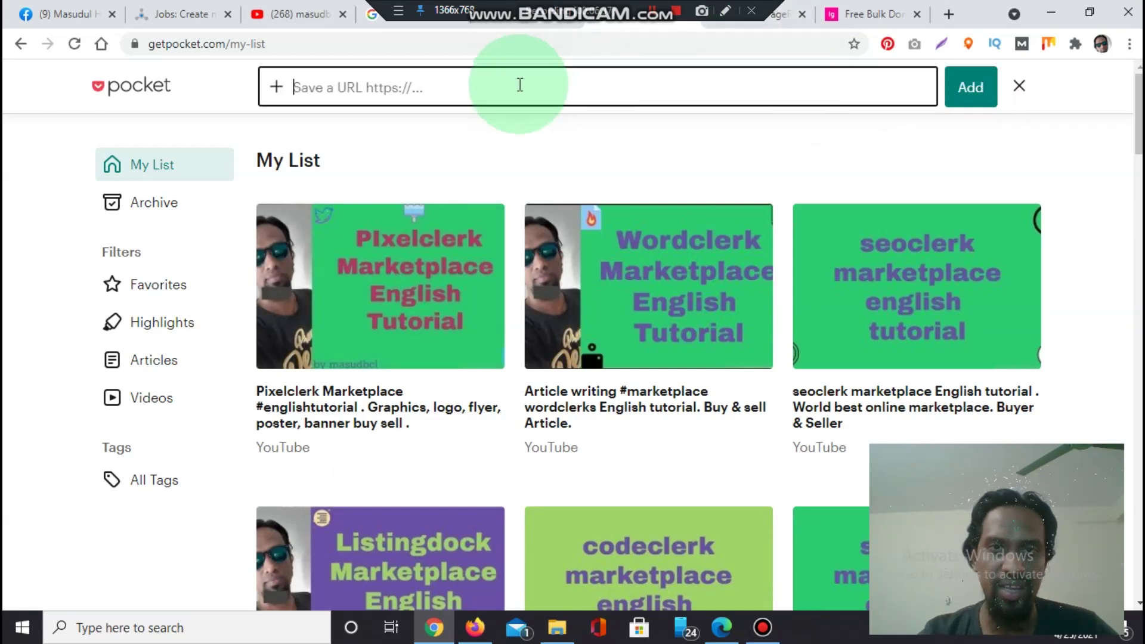
type("h")
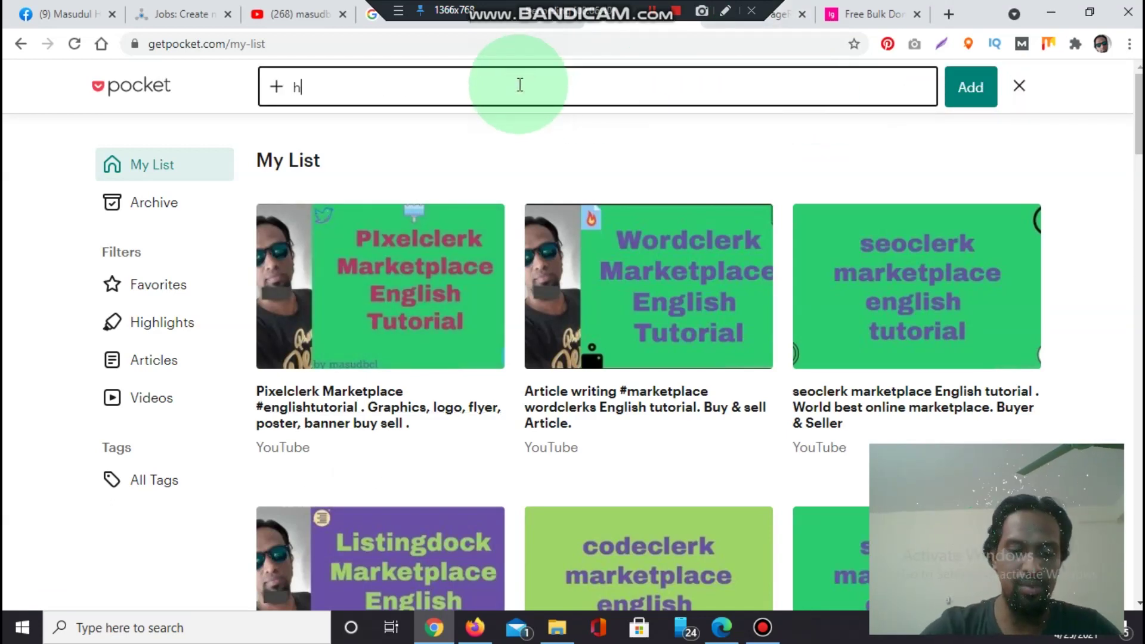
type("ttp://www.")
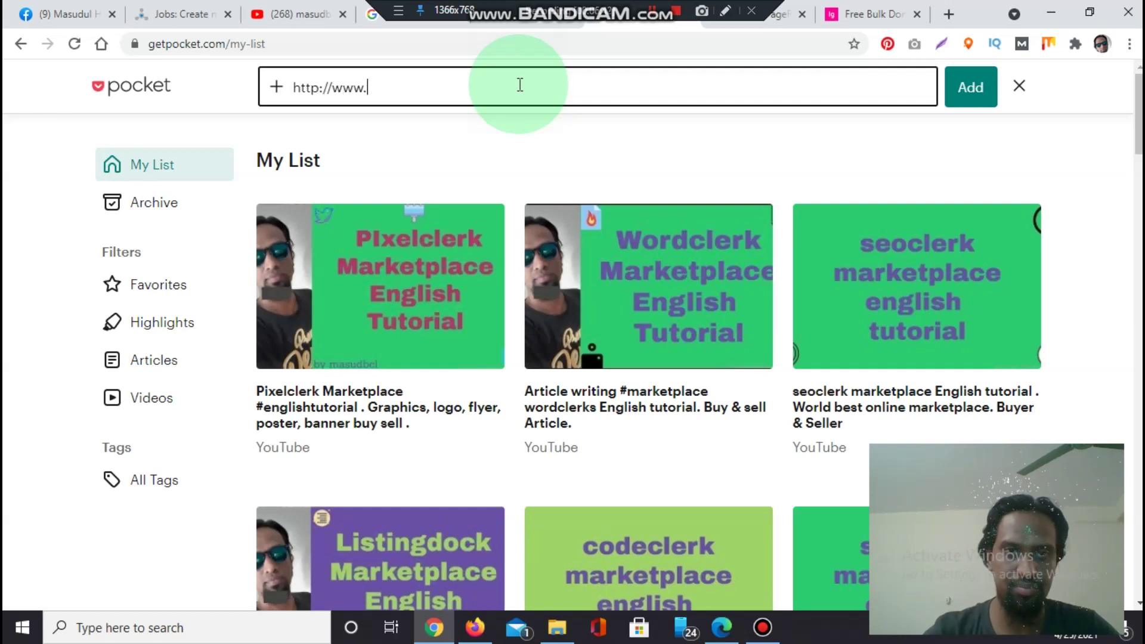
type("seolistly.com")
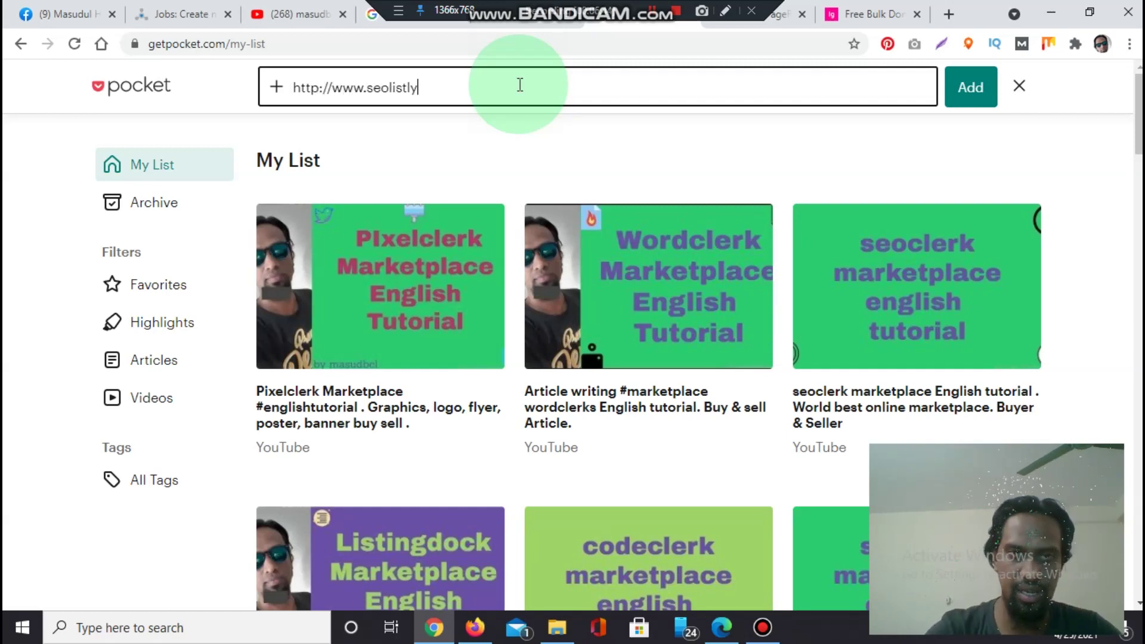
left_click(971, 89)
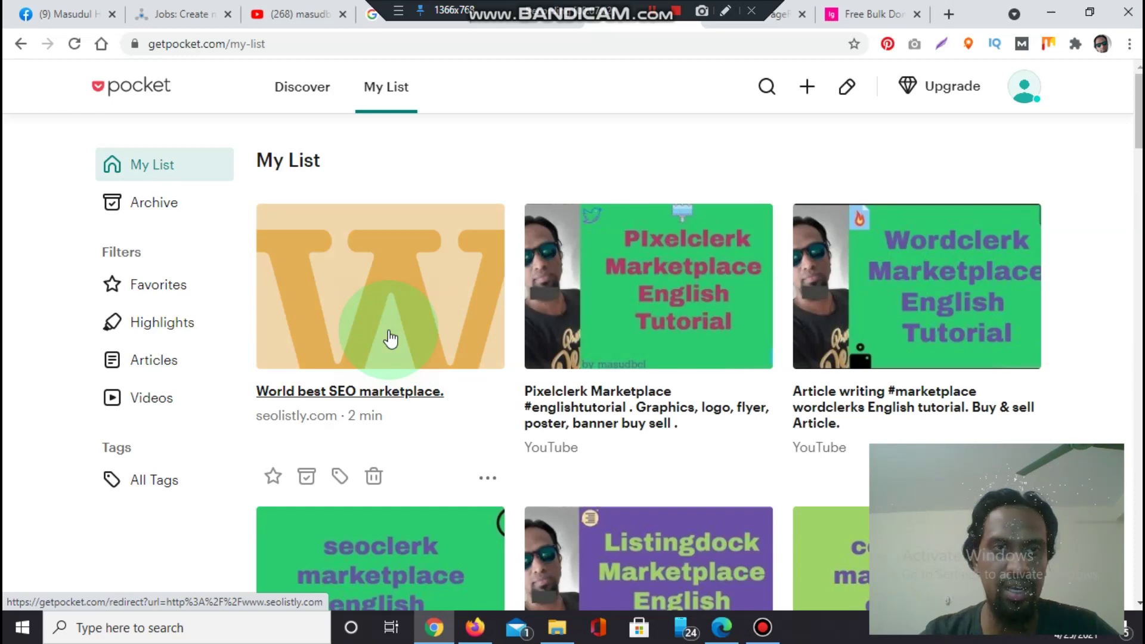
- Reload My List, then scroll down to the YouTube channel's Uploads row
left_click(75, 45)
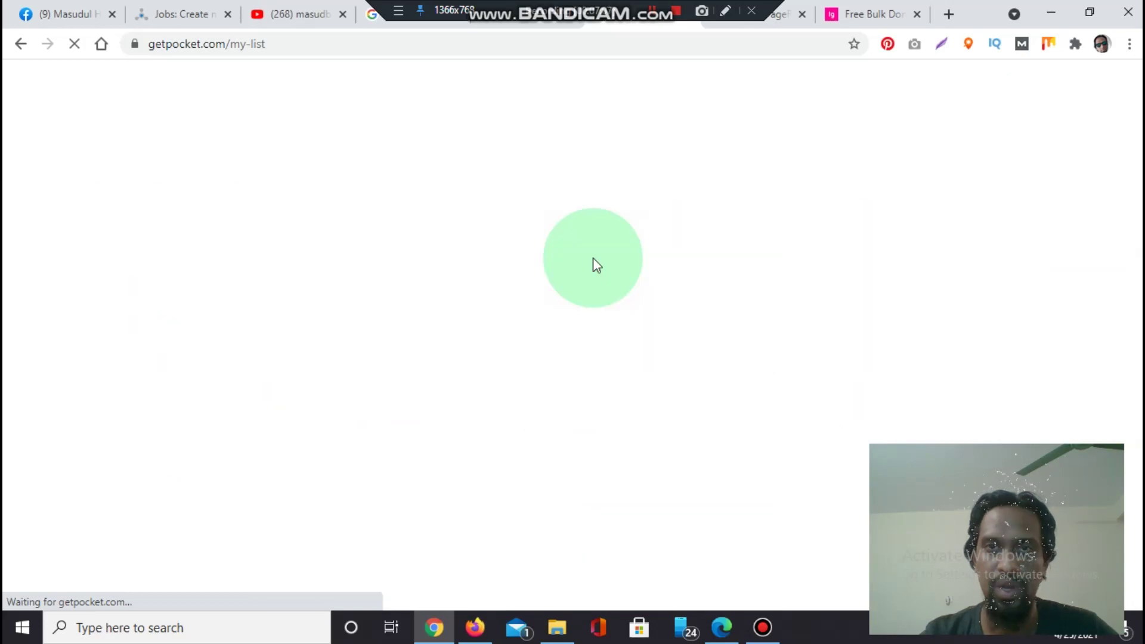
left_click(305, 9)
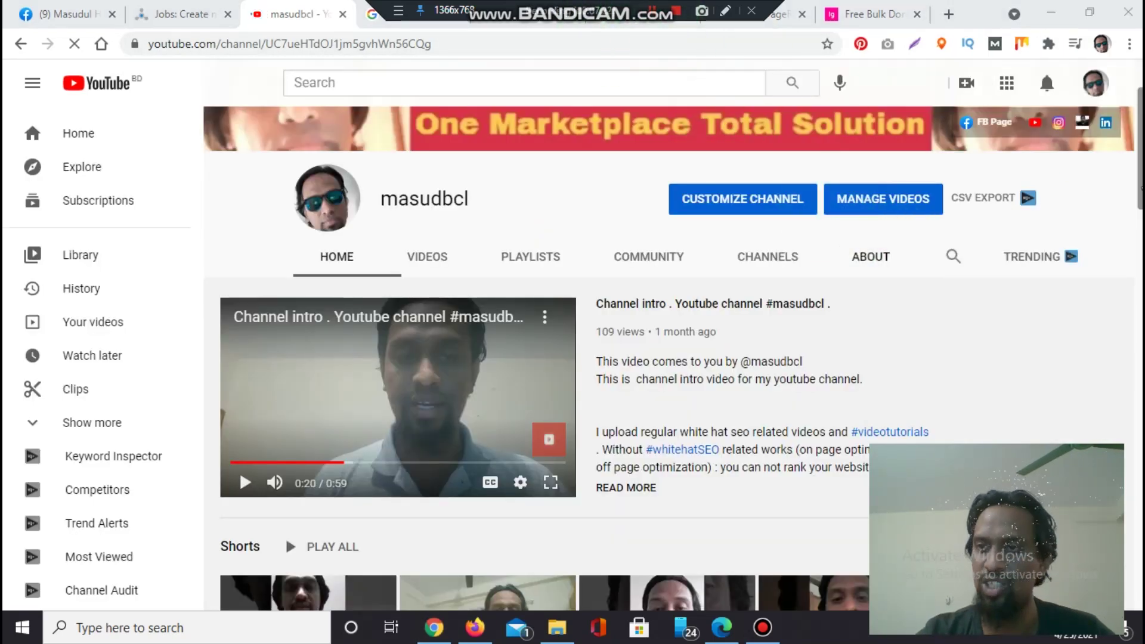
scroll(1125, 179, "down", 7)
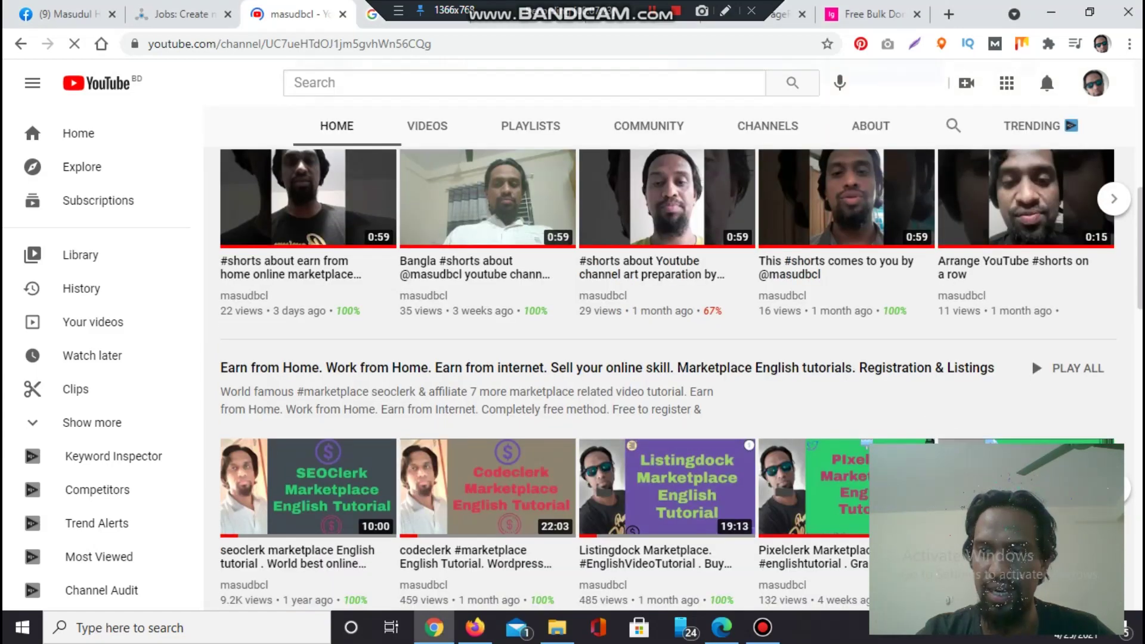
scroll(674, 358, "down", 5)
scroll(668, 358, "down", 3)
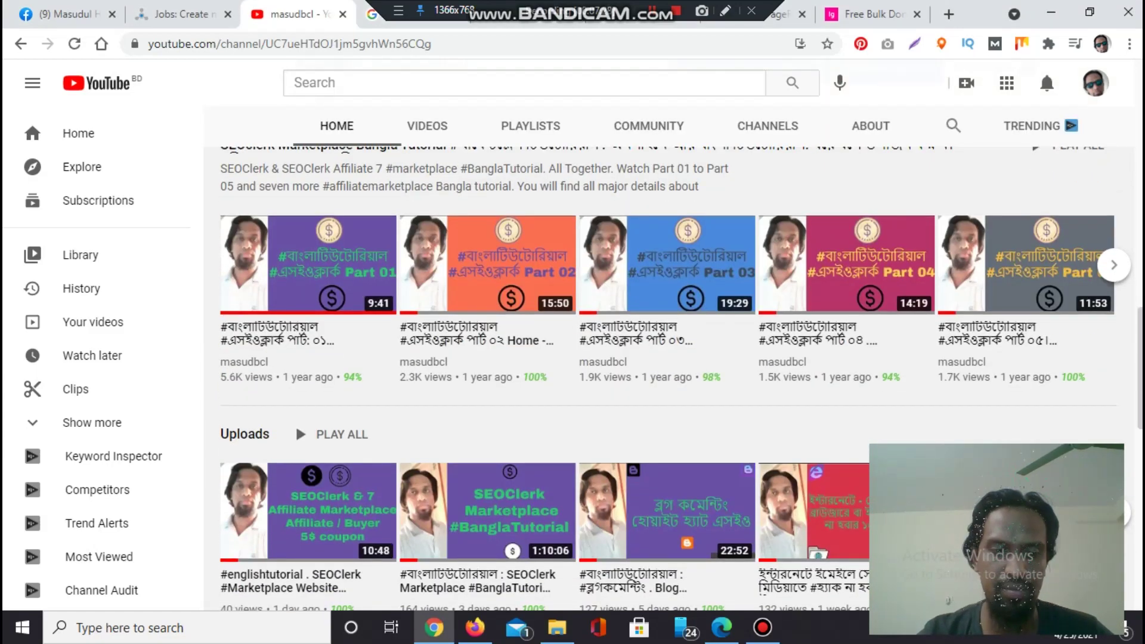
scroll(668, 358, "down", 2)
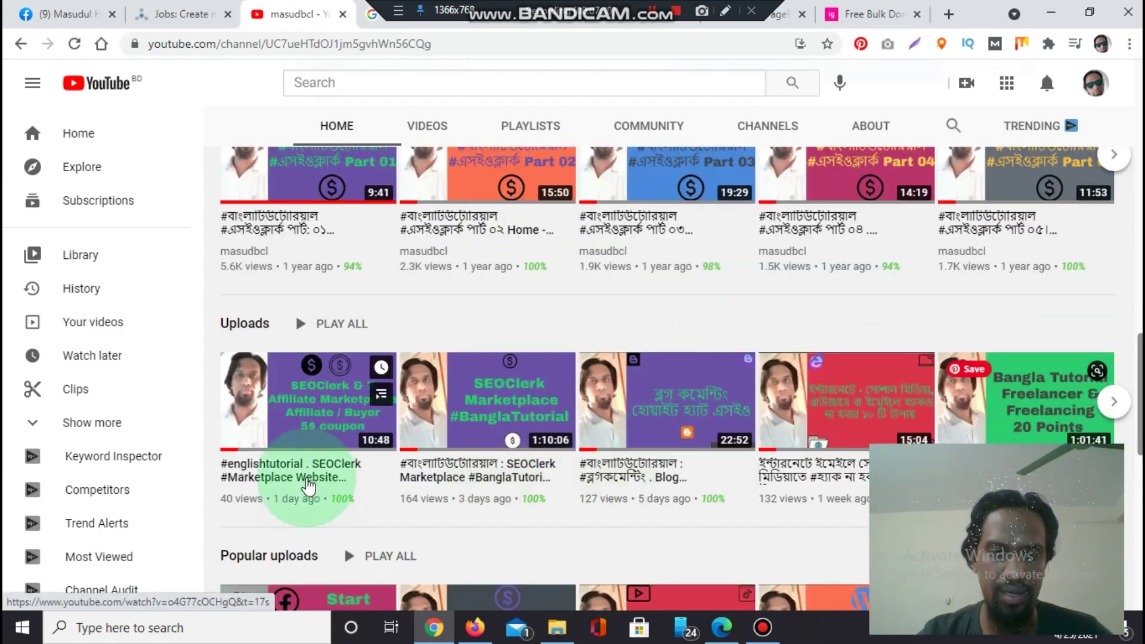
- Copy the first upload's video link and return to the Pocket list
right_click(307, 482)
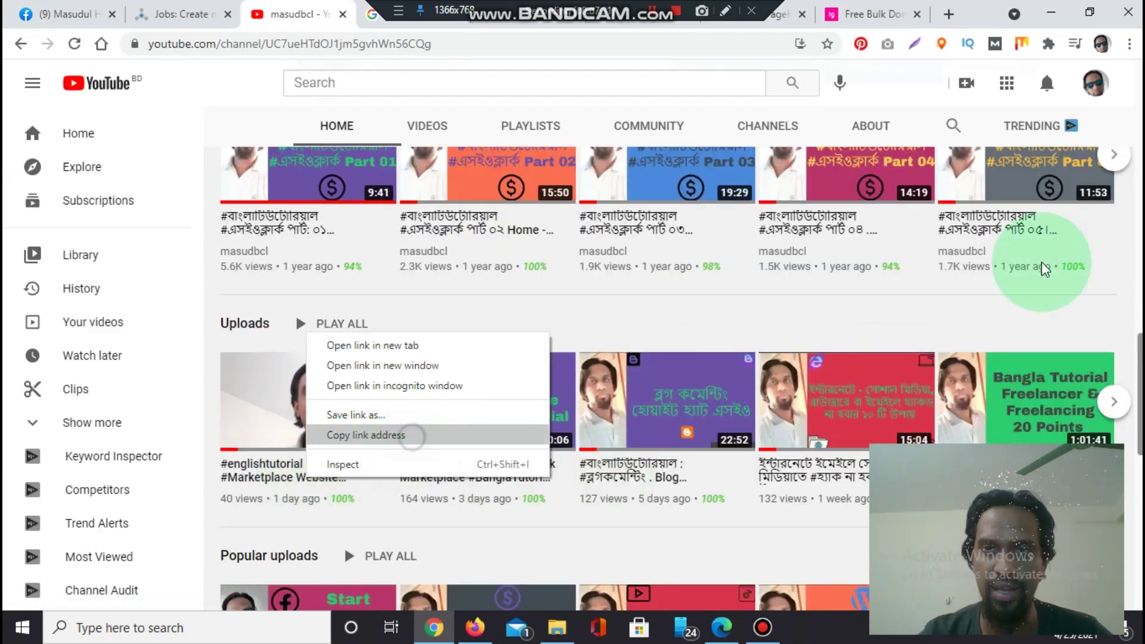
left_click(412, 435)
left_click_drag(1138, 346, 1136, 96)
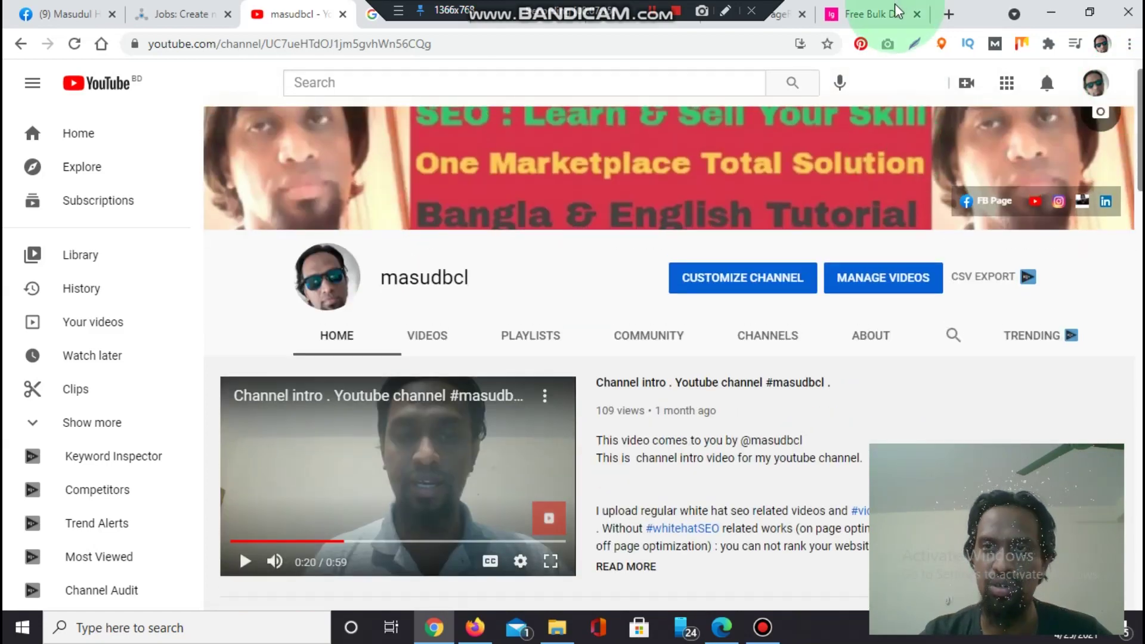
left_click(782, 16)
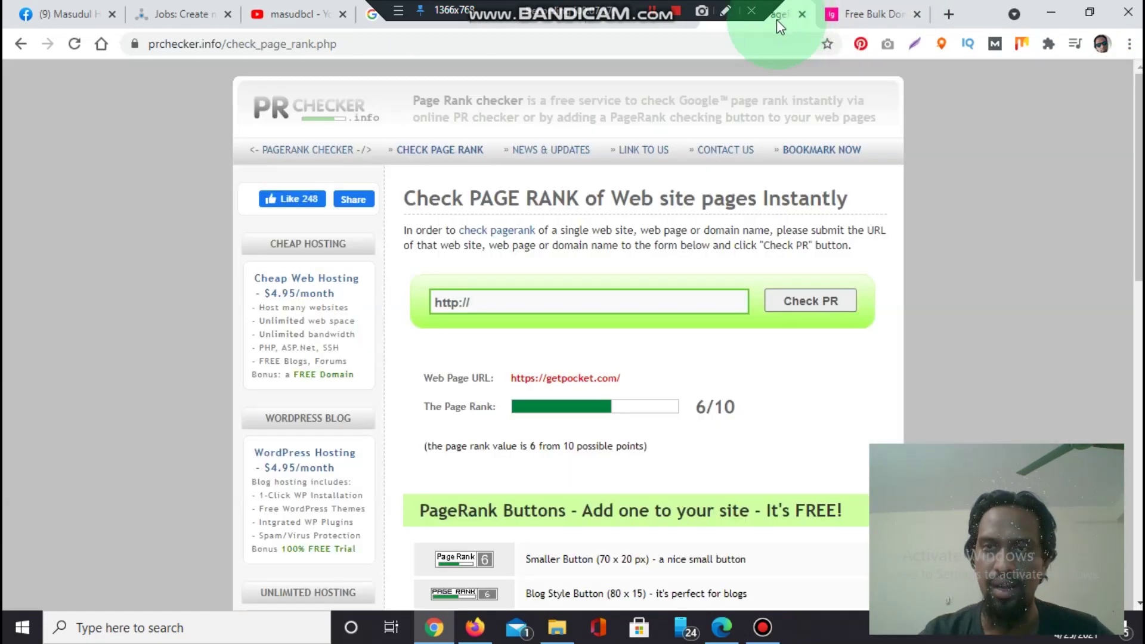
left_click(652, 20)
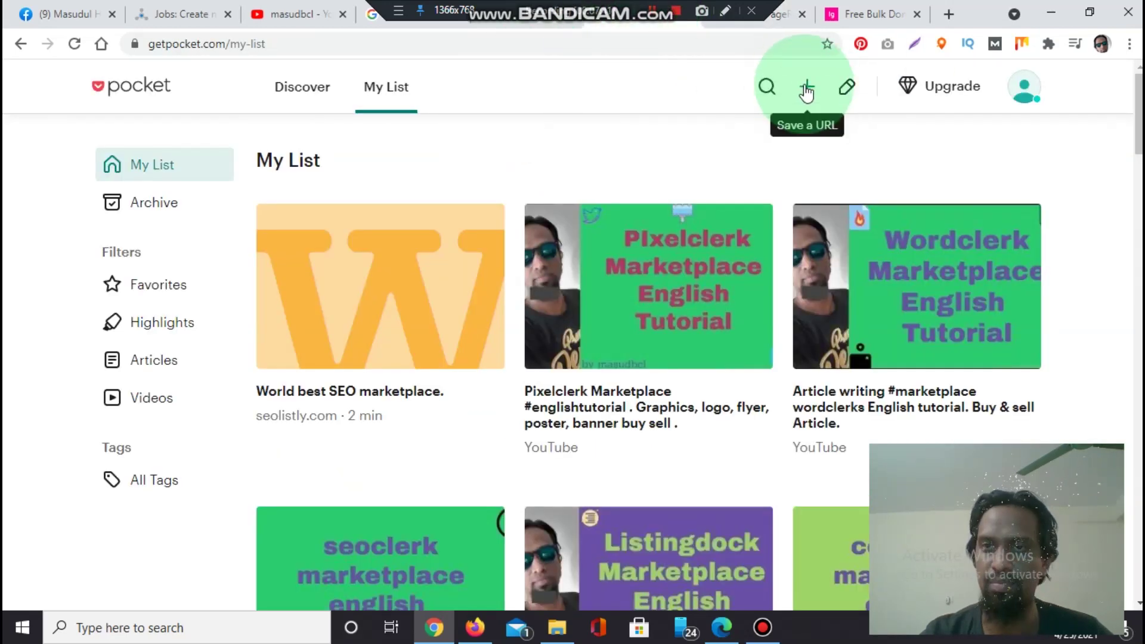
- Save the pasted YouTube video link to My List, stripping its &t=17s start time
left_click(806, 90)
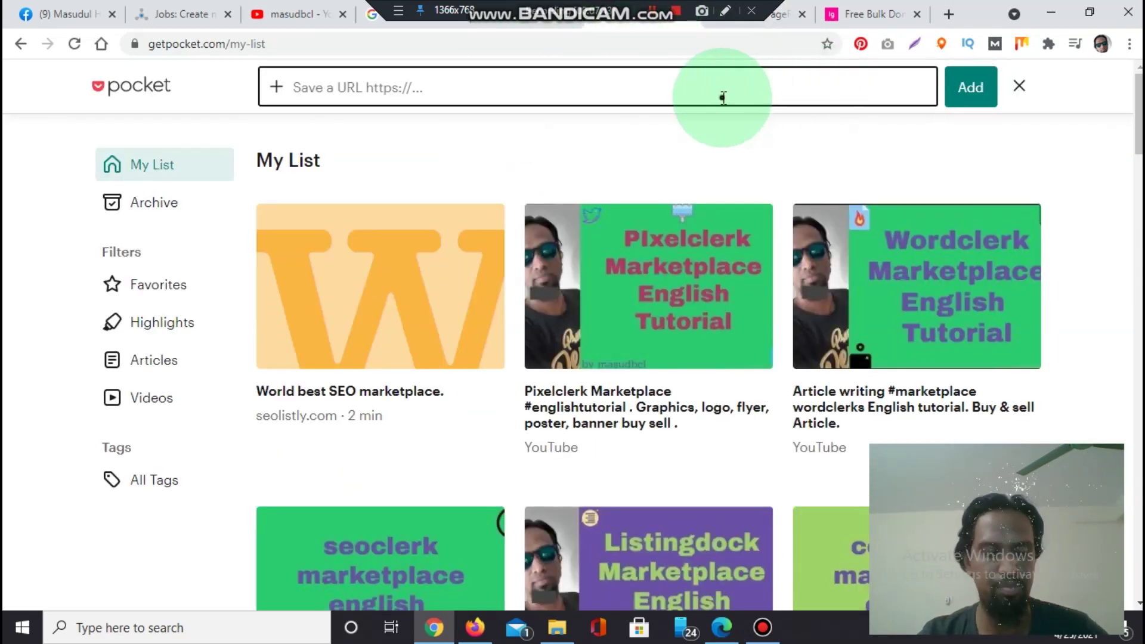
key("ctrl+v")
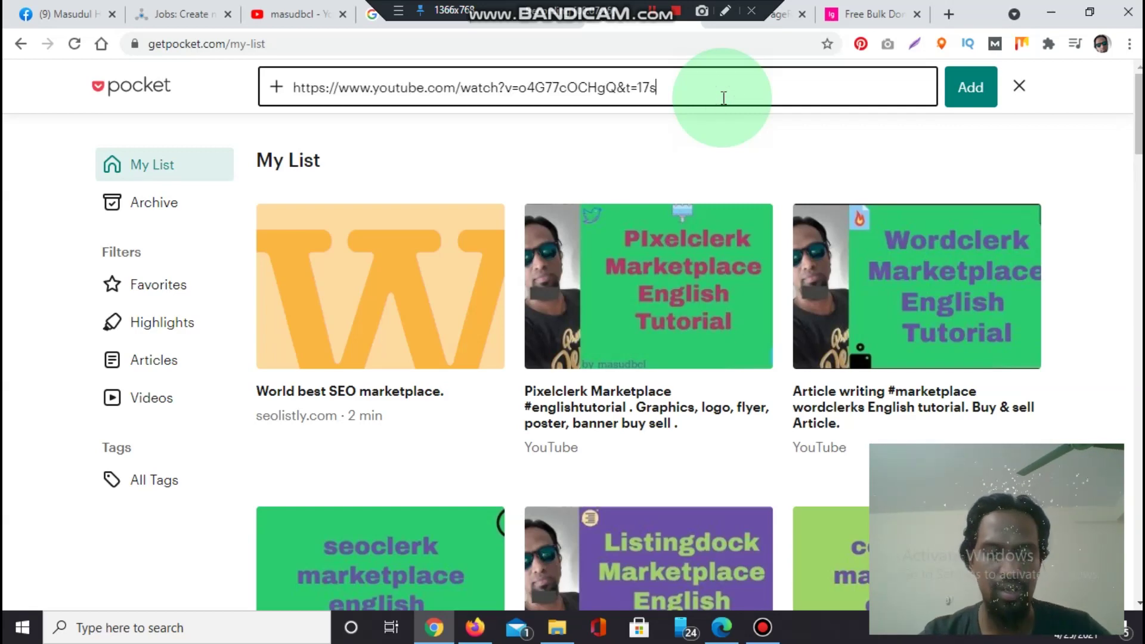
key("shift+Left")
key("shift+Left")
key("shift+Left")
key("shift+Left")
key("shift+Left")
key("shift+Left")
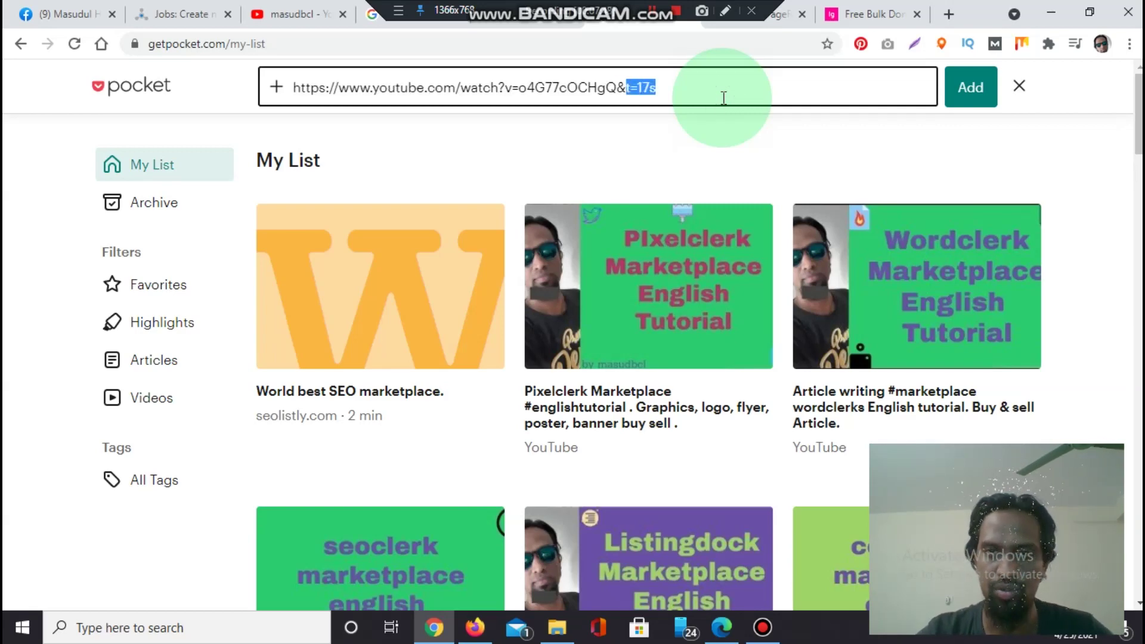
key("BackSpace")
key("ctrl+a")
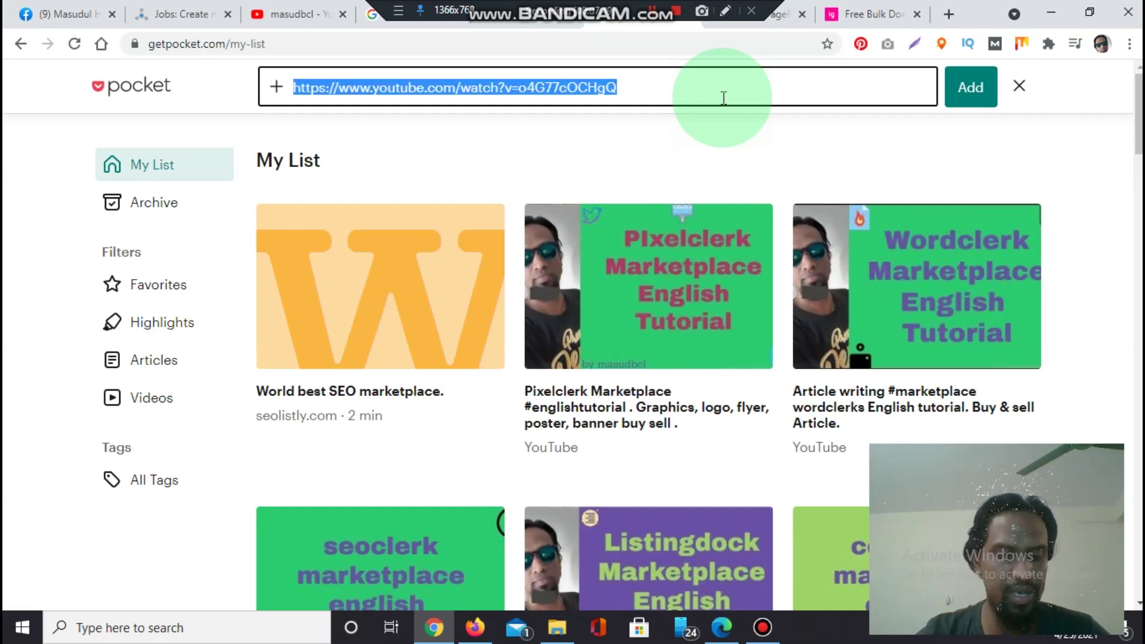
left_click(970, 87)
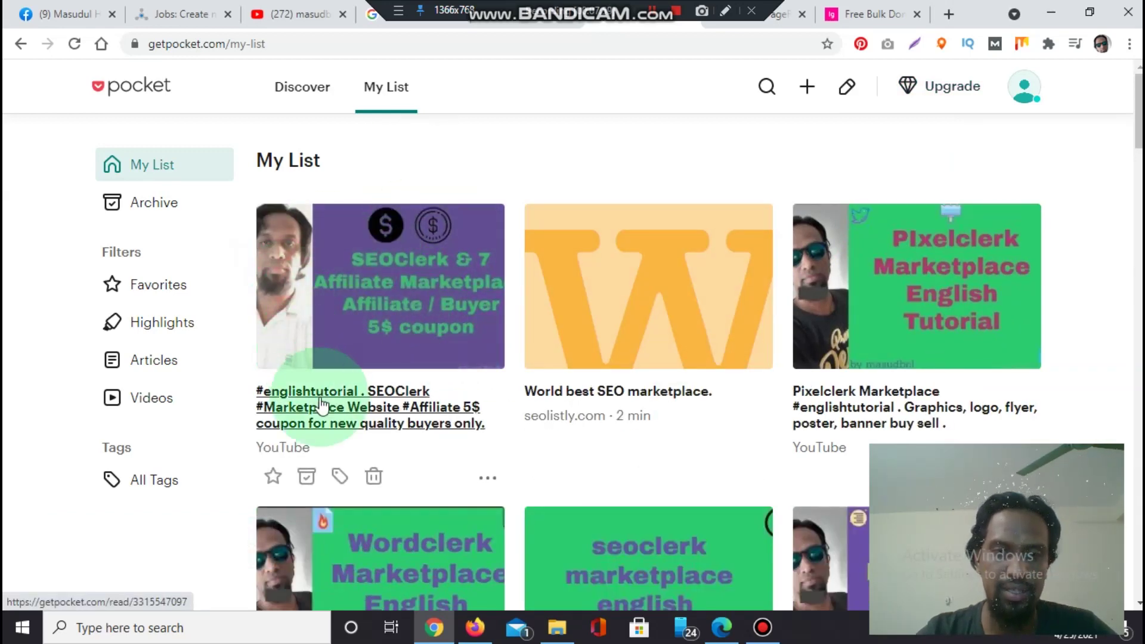
- Open the saved SEOClerk coupon video card in reader view and select its web address
left_click(352, 410)
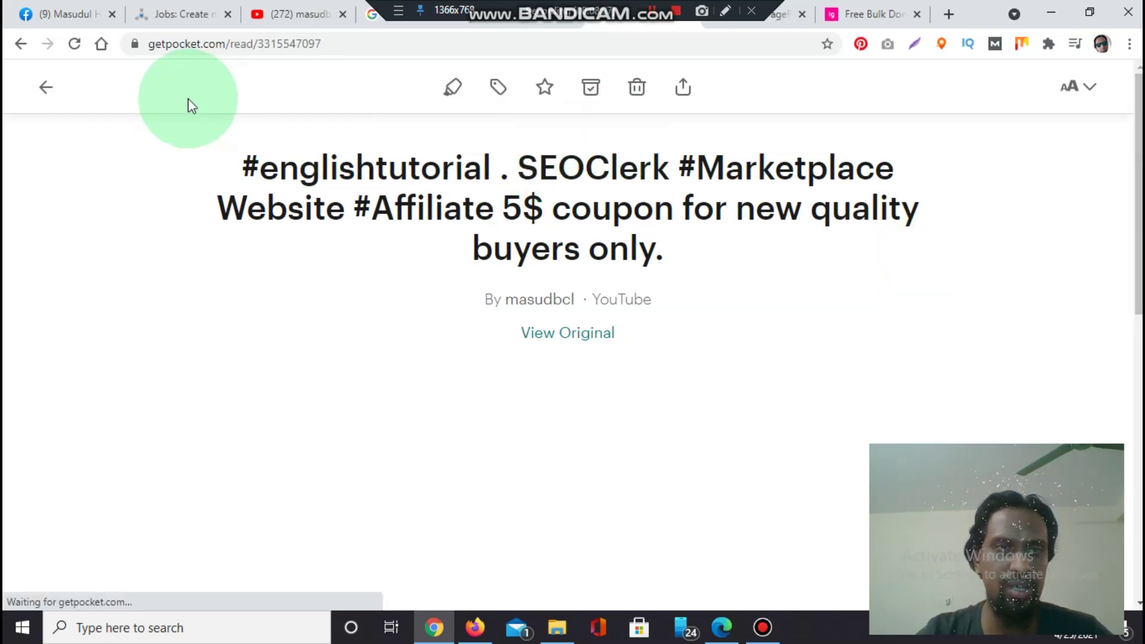
left_click(150, 47)
triple_click(332, 47)
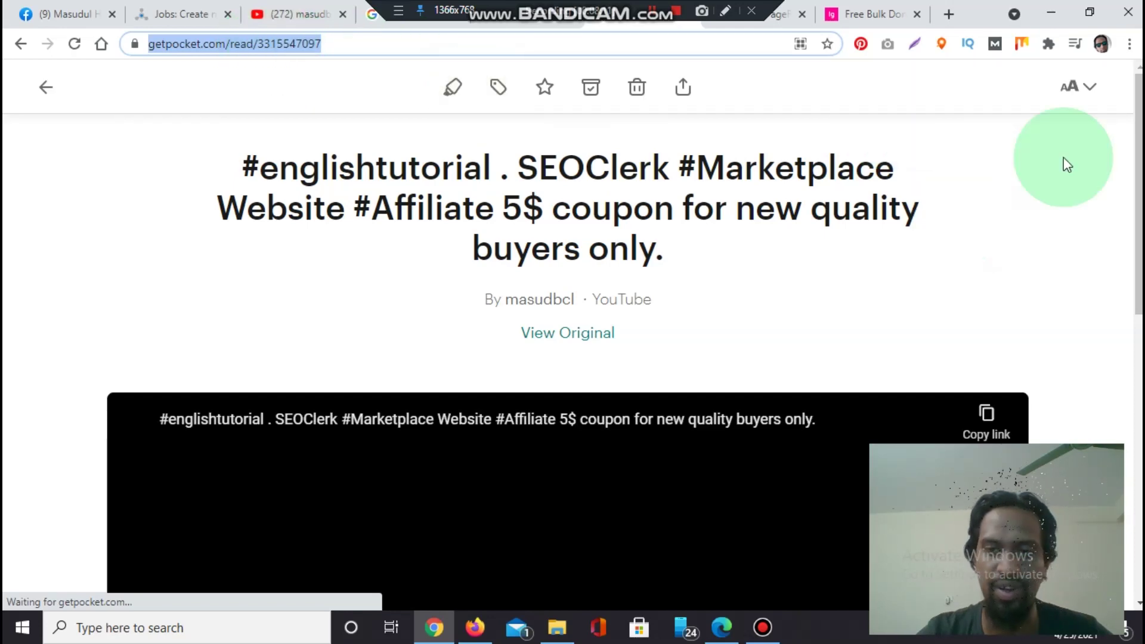
left_click_drag(1138, 140, 1137, 245)
left_click_drag(1139, 183, 1140, 65)
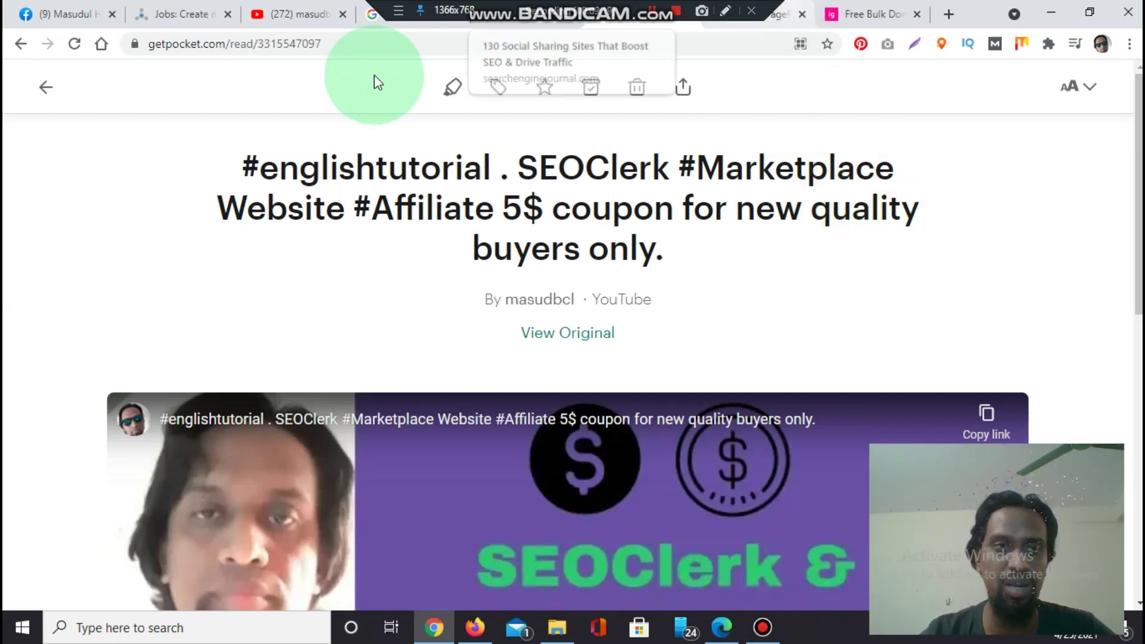
left_click(297, 9)
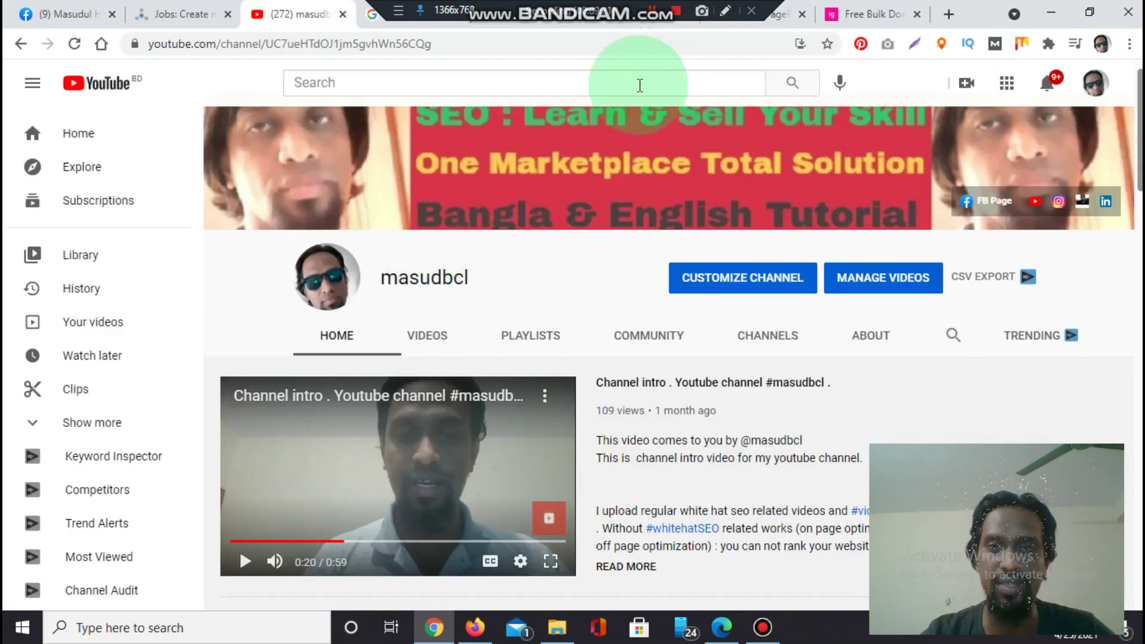
left_click(637, 86)
left_click(311, 83)
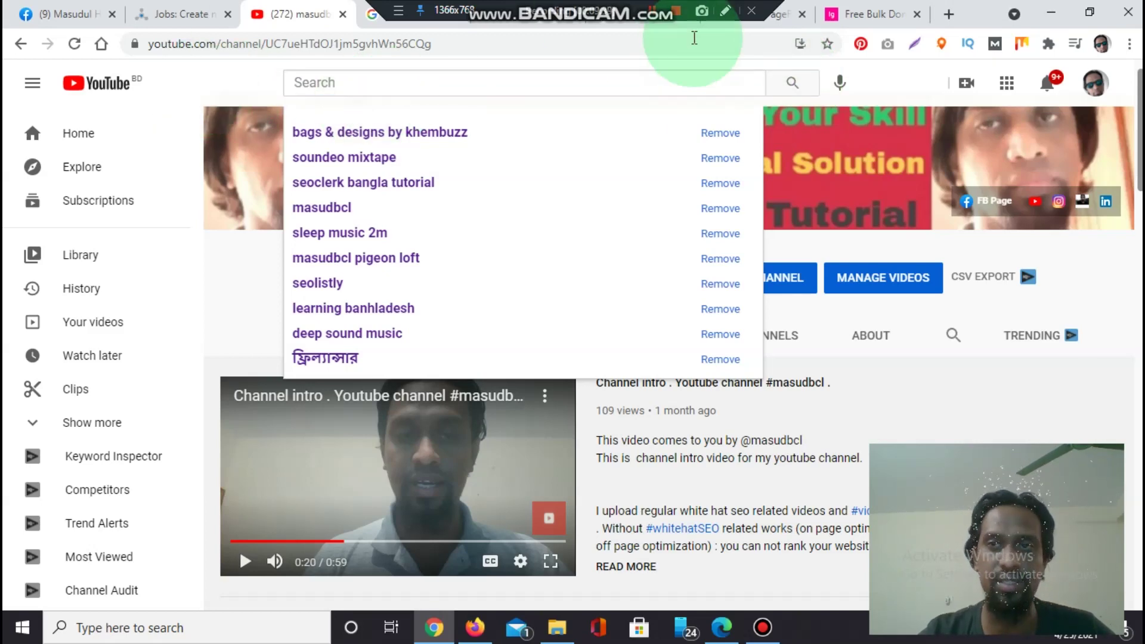
left_click(795, 26)
left_click(785, 22)
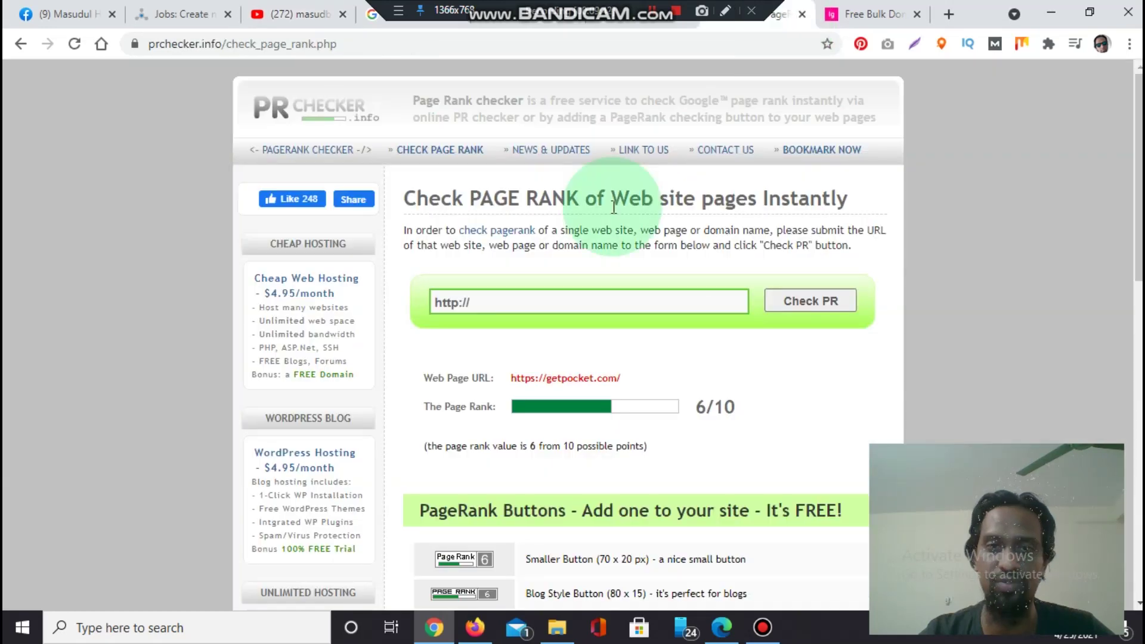
left_click(643, 24)
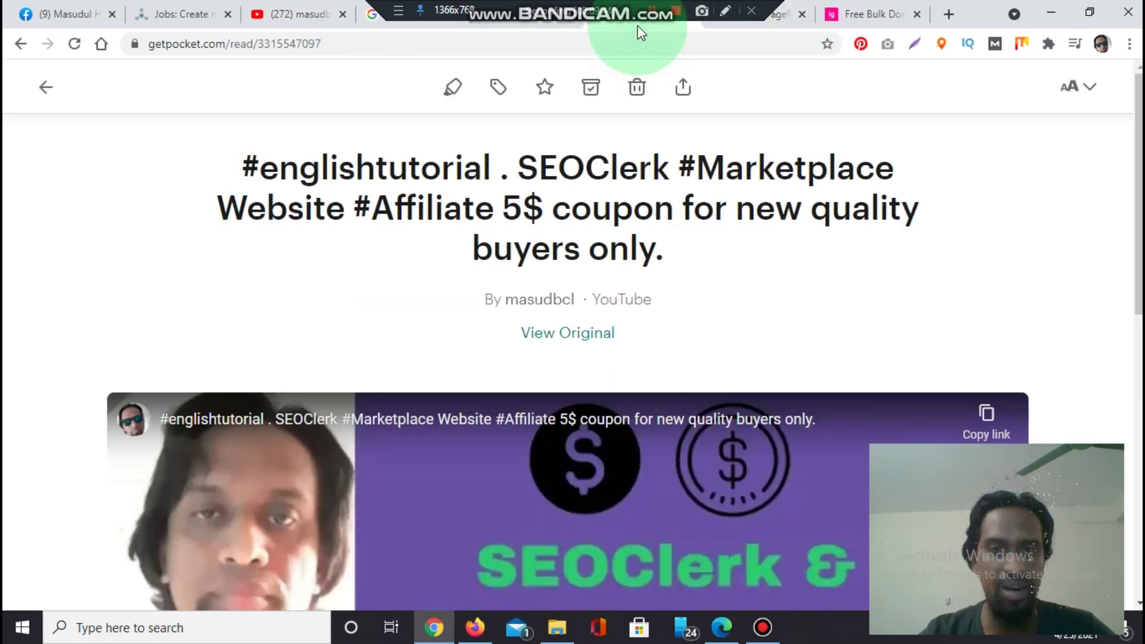